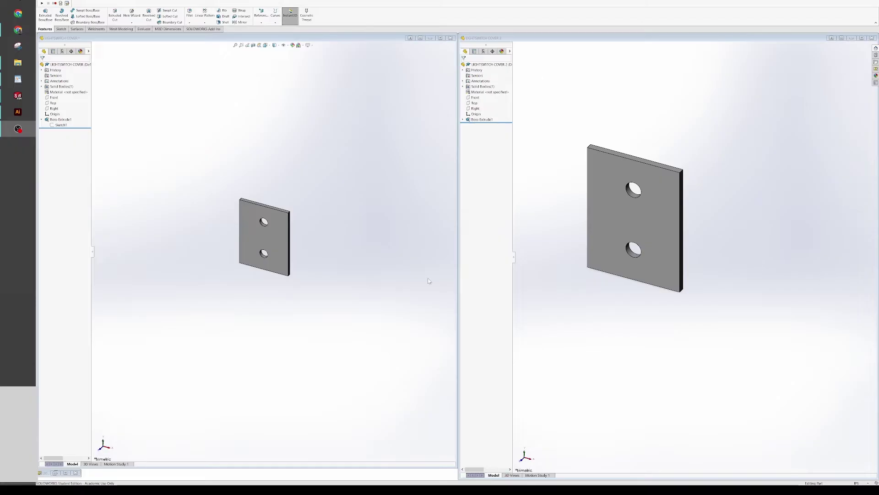
Display the dimensions of the plate extrusion in both LIGHTSWITCH COVER 2 and LIGHTSWITCH COVER.
click(210, 221)
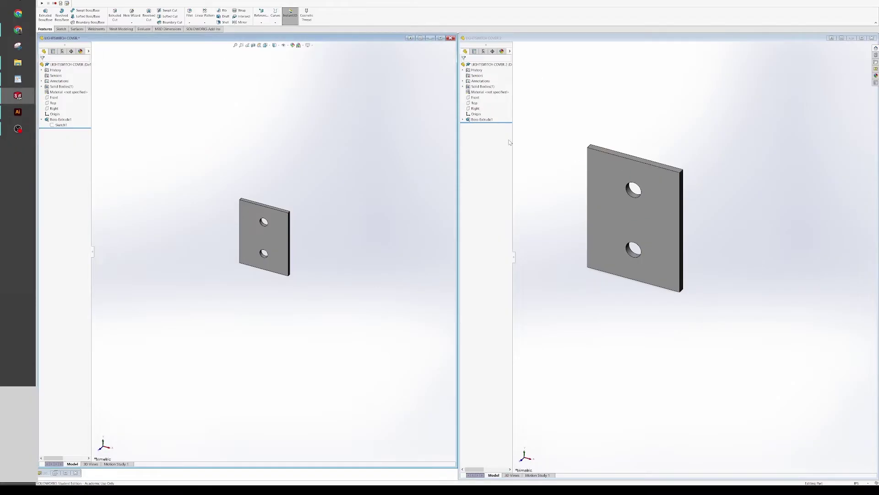
click(665, 196)
double_click(664, 196)
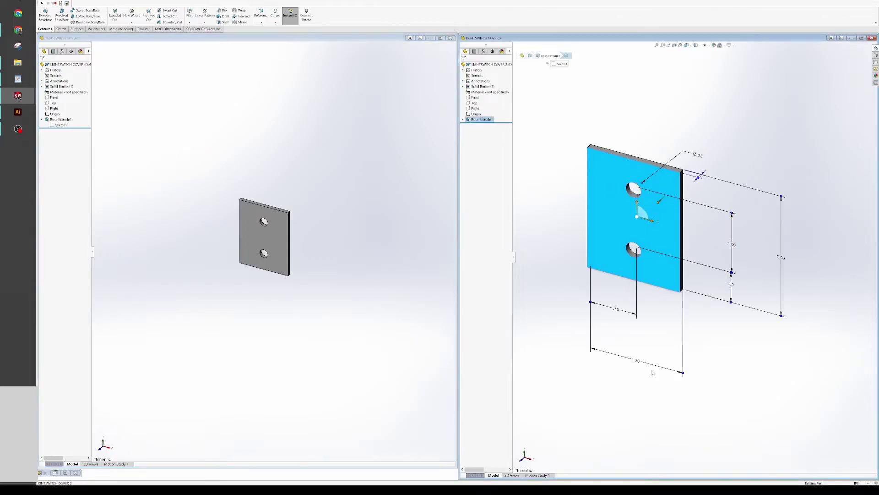
click(267, 254)
double_click(267, 254)
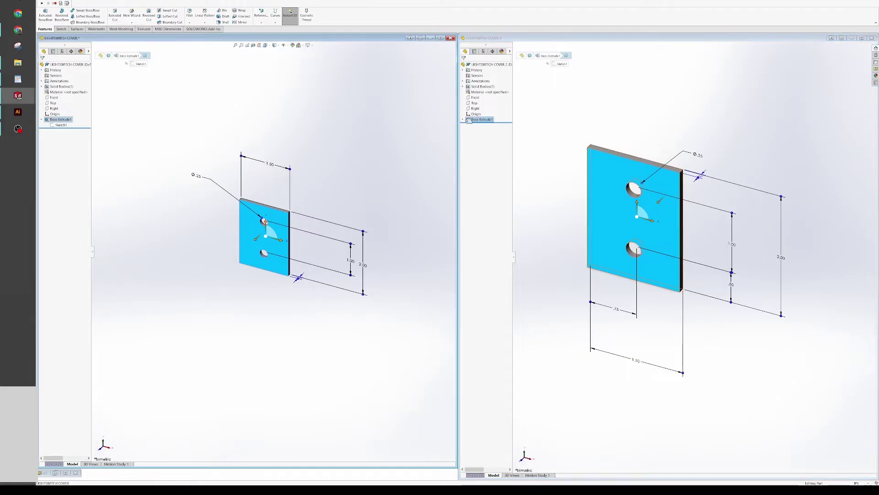
Open the sketch under the plate extrusion for editing in both LIGHTSWITCH COVER and LIGHTSWITCH COVER 2.
click(459, 118)
click(463, 120)
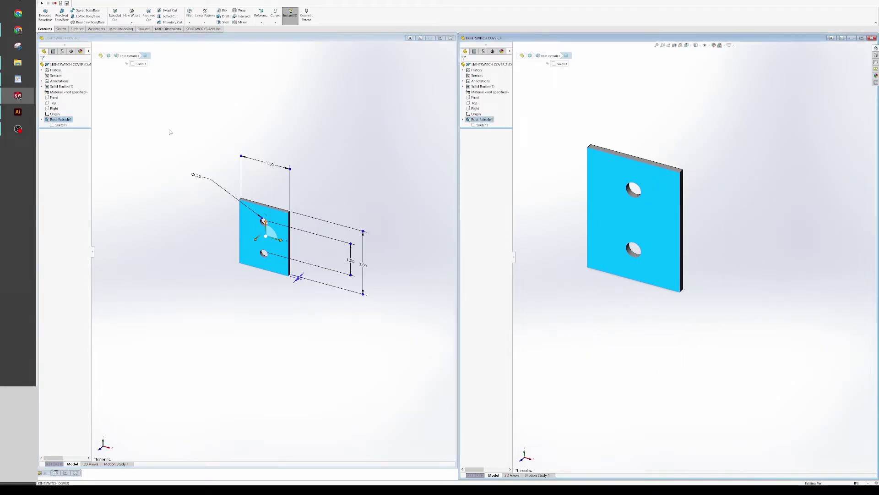
click(60, 125)
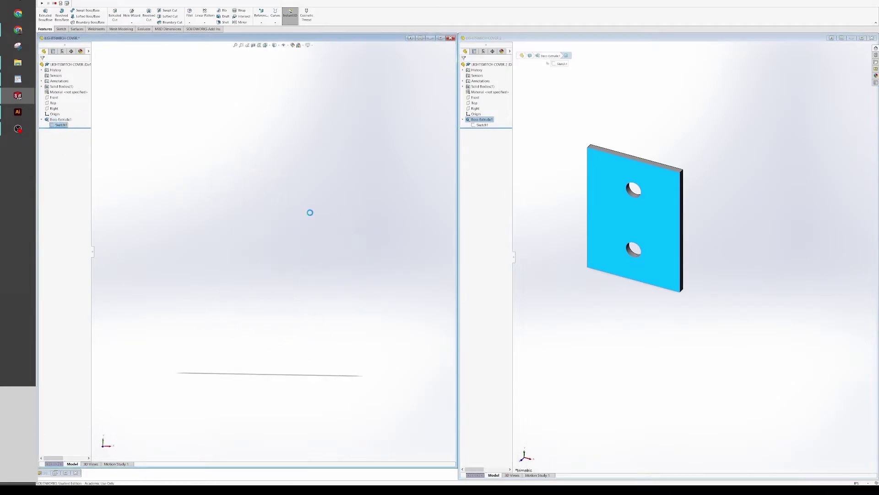
scroll(310, 247, up, 3)
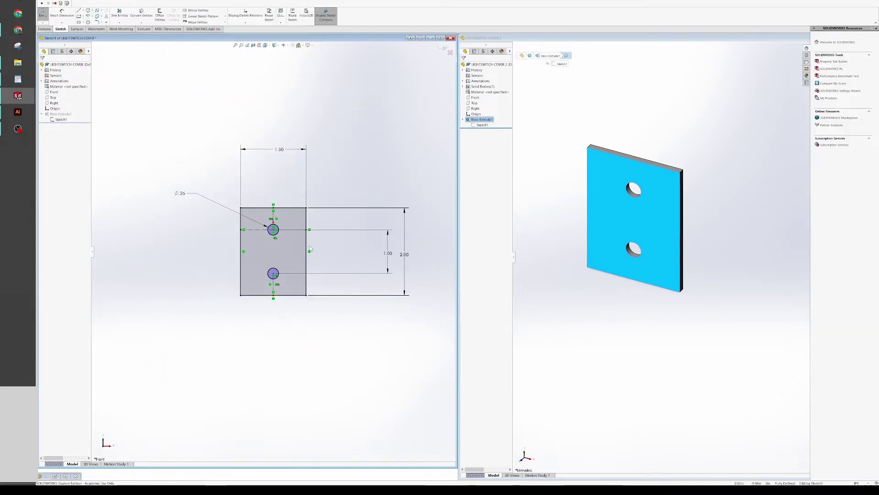
scroll(311, 247, down, 3)
scroll(250, 223, up, 1)
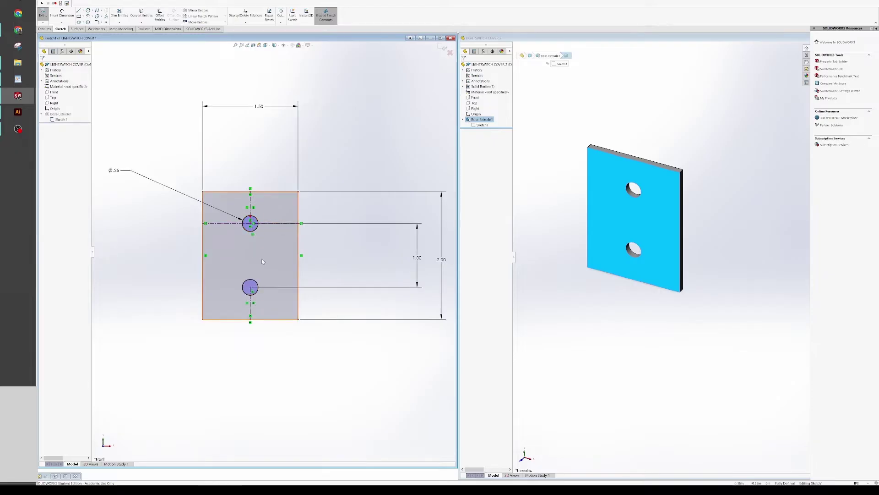
click(563, 189)
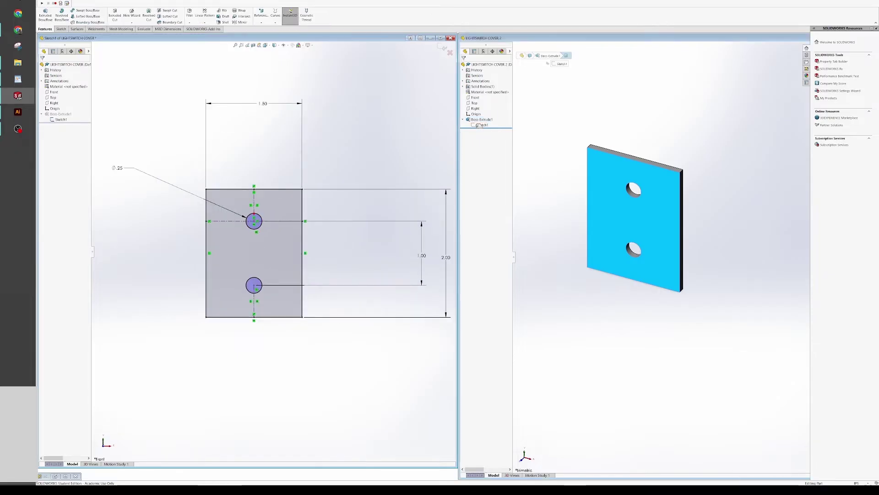
click(479, 126)
click(482, 113)
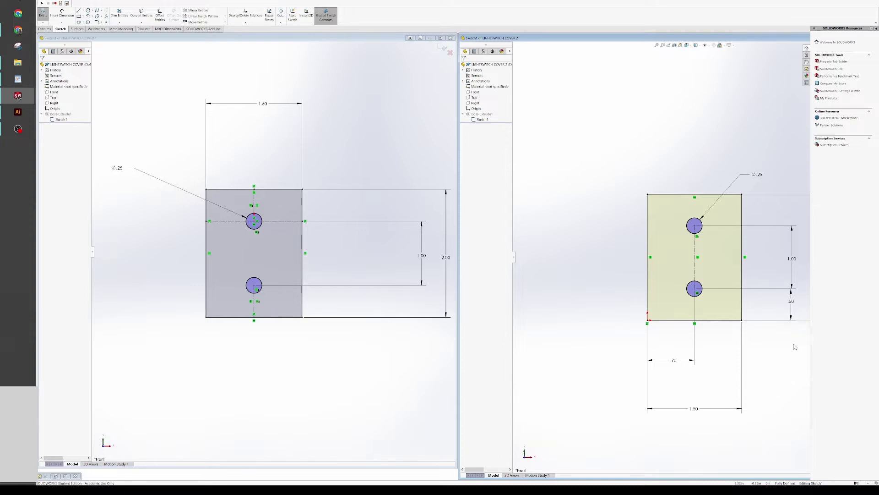
Set the plate's overall height to 3 in and its width to 2 in in the LIGHTSWITCH COVER sketch.
double_click(445, 256)
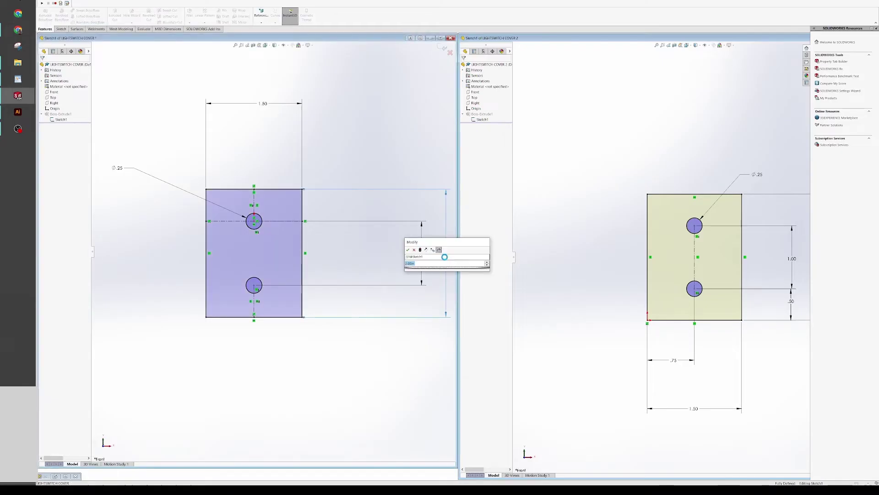
key(Return)
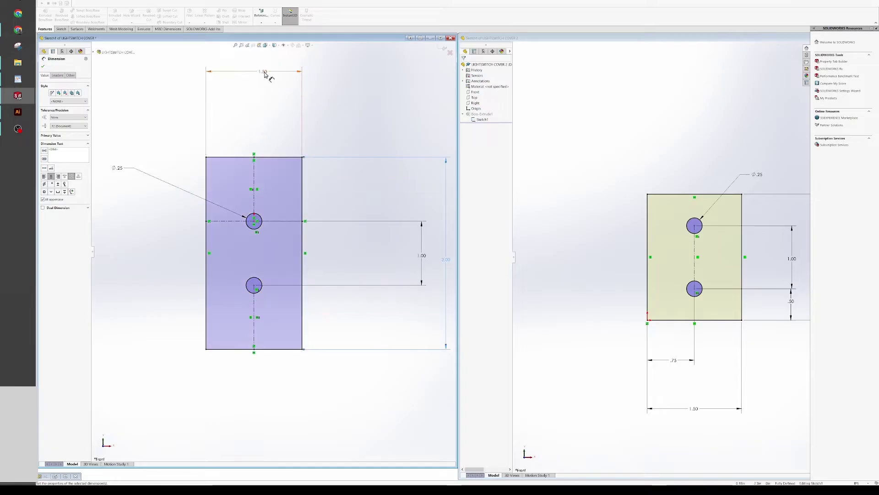
double_click(264, 74)
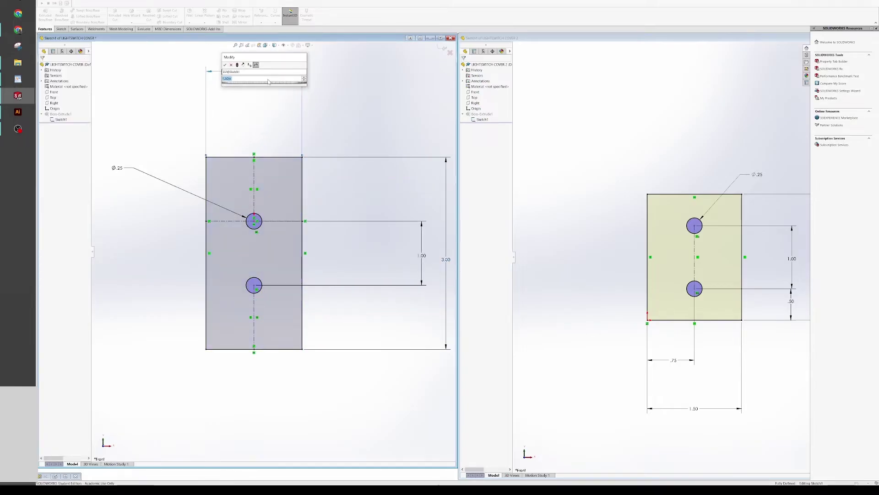
key(Return)
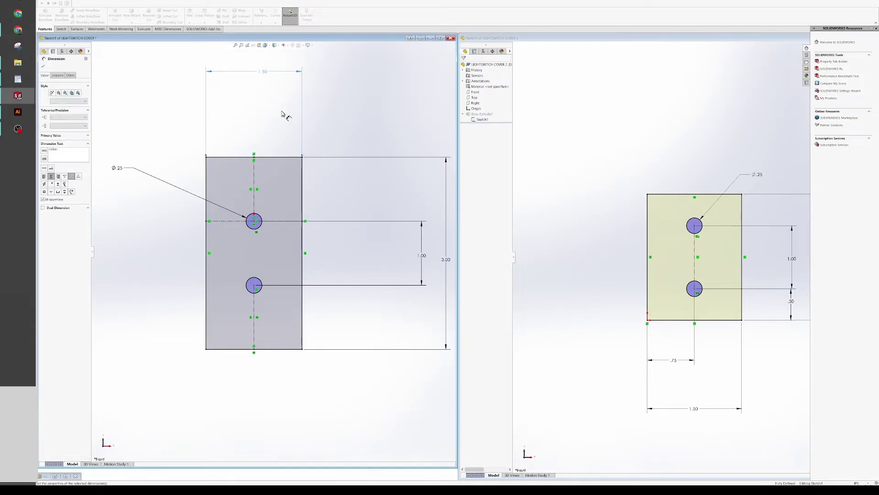
scroll(263, 232, up, 3)
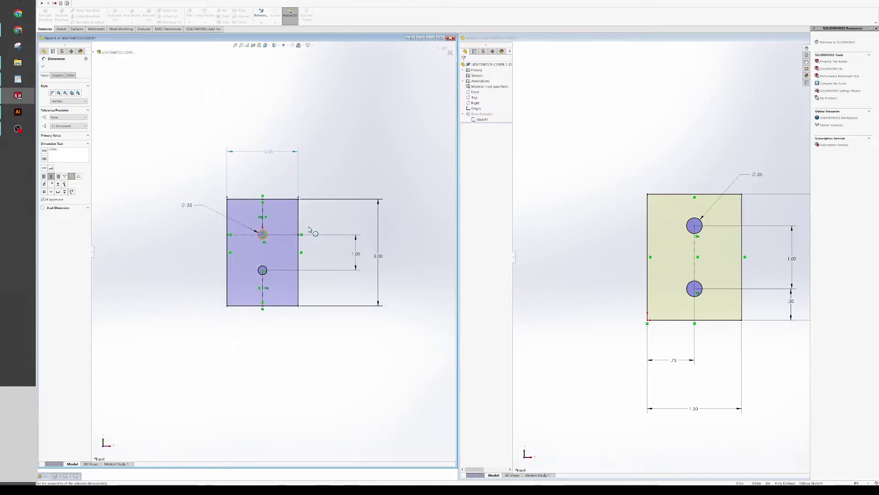
scroll(281, 268, down, 1)
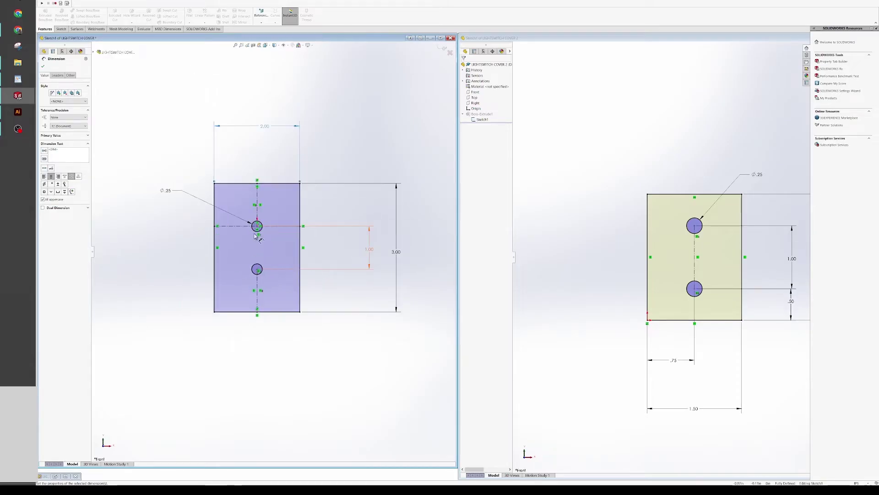
Set the plate's overall width to 2 in and its height to 3 in in the LIGHTSWITCH COVER 2 sketch.
scroll(706, 347, up, 3)
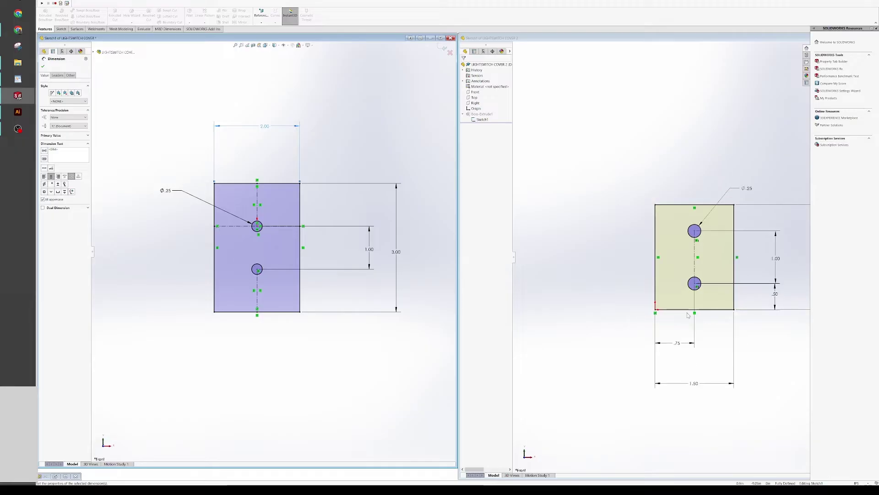
scroll(719, 330, down, 2)
scroll(716, 329, up, 2)
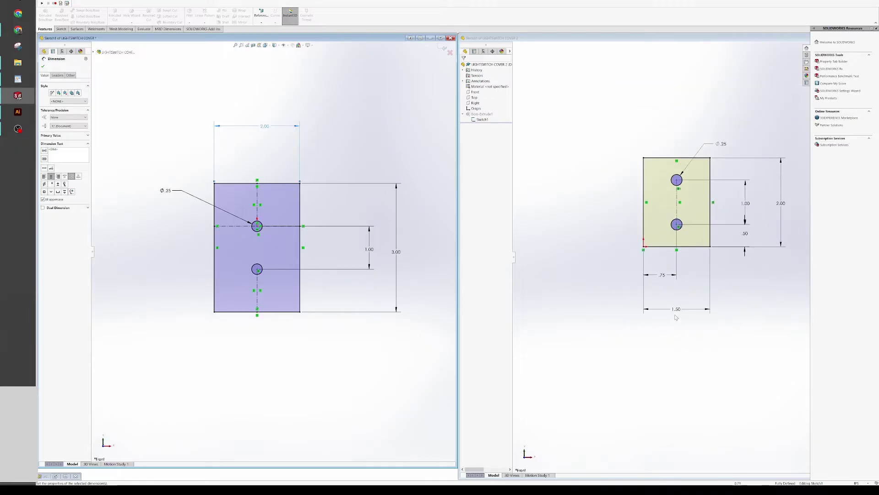
click(677, 309)
double_click(676, 309)
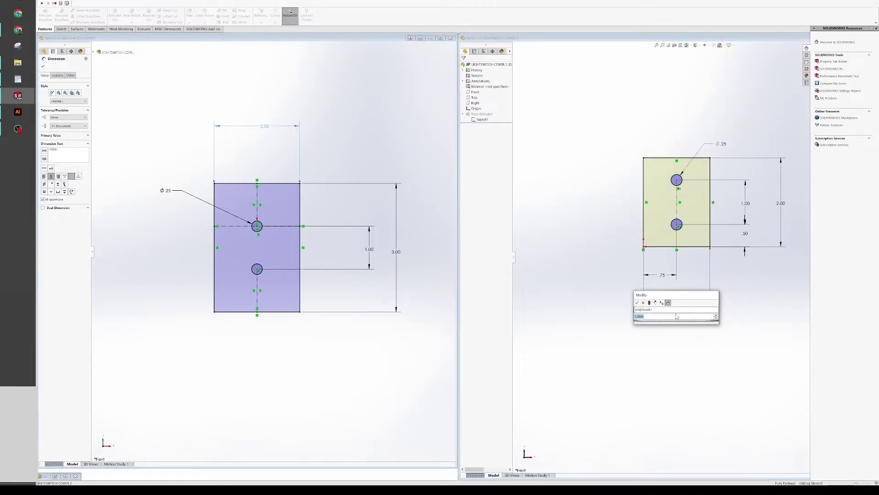
text(2)
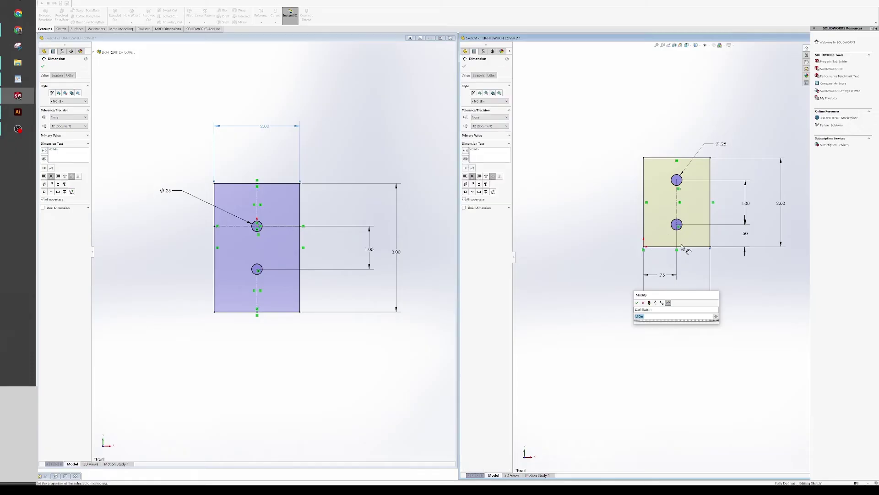
key(Return)
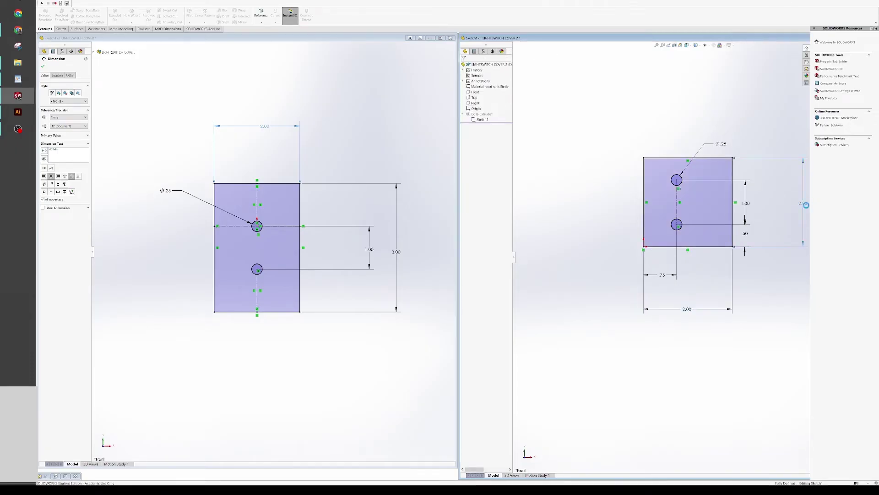
double_click(802, 215)
text(3)
key(Return)
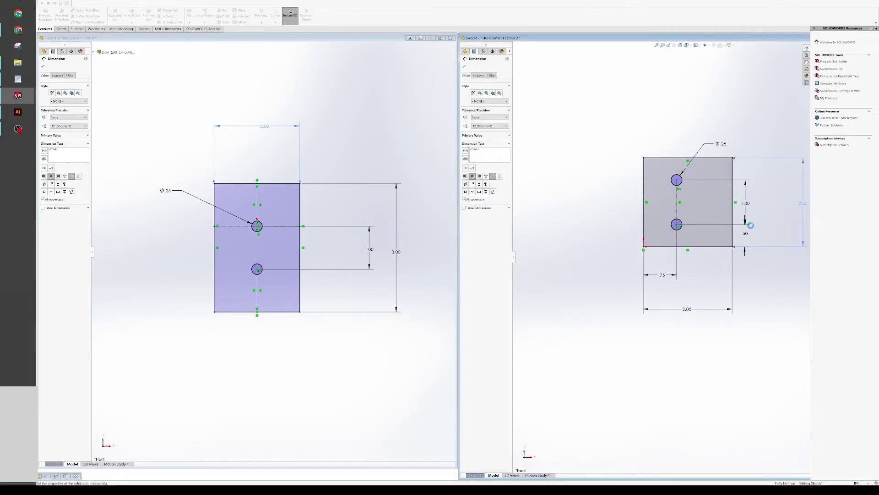
click(746, 409)
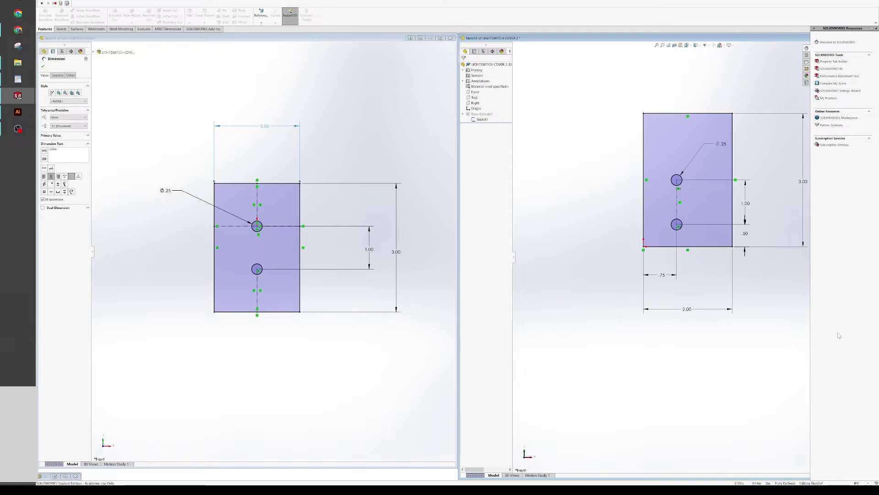
Set the LIGHTSWITCH COVER 2 plate's overall height back to 2 in and its width back to 1.5 in.
double_click(803, 182)
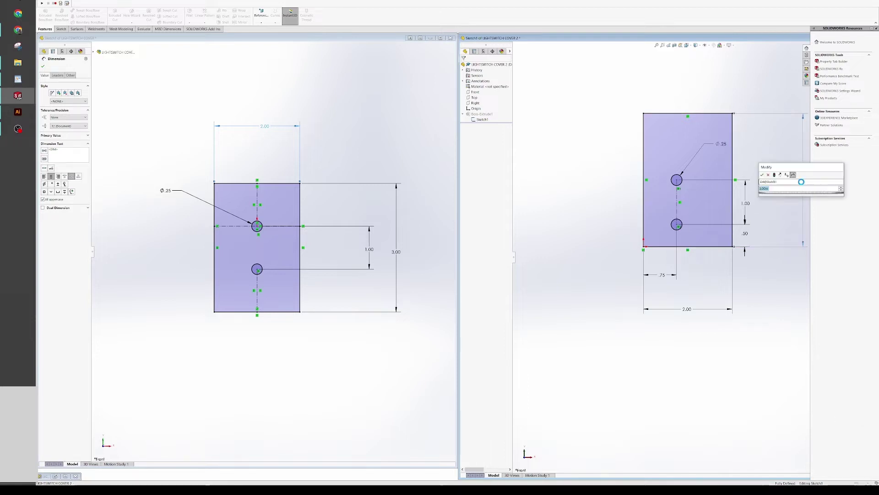
key(Return)
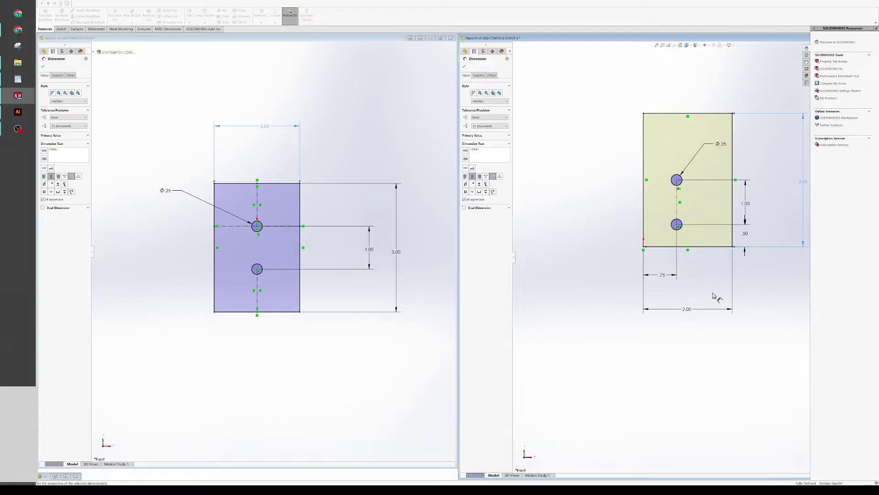
double_click(686, 307)
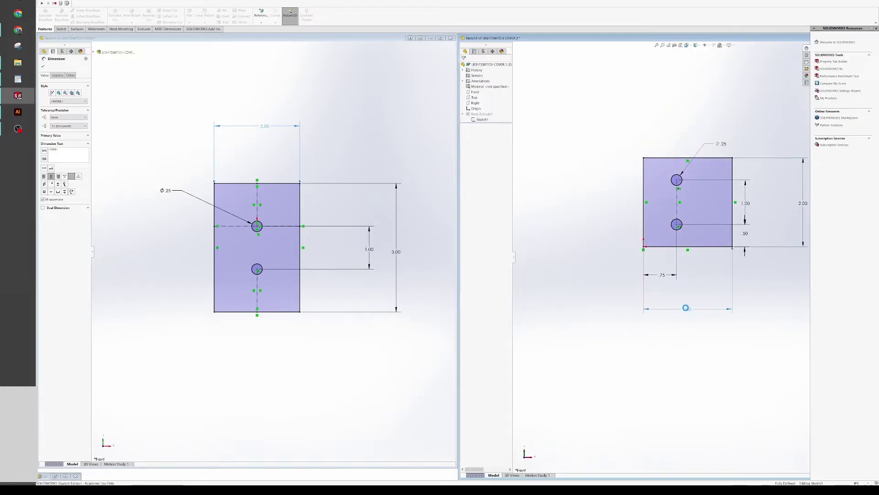
click(686, 308)
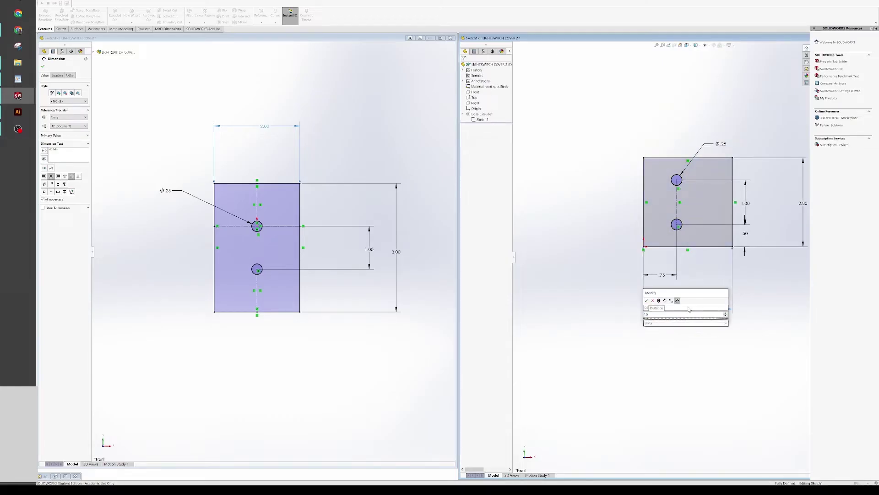
key(Return)
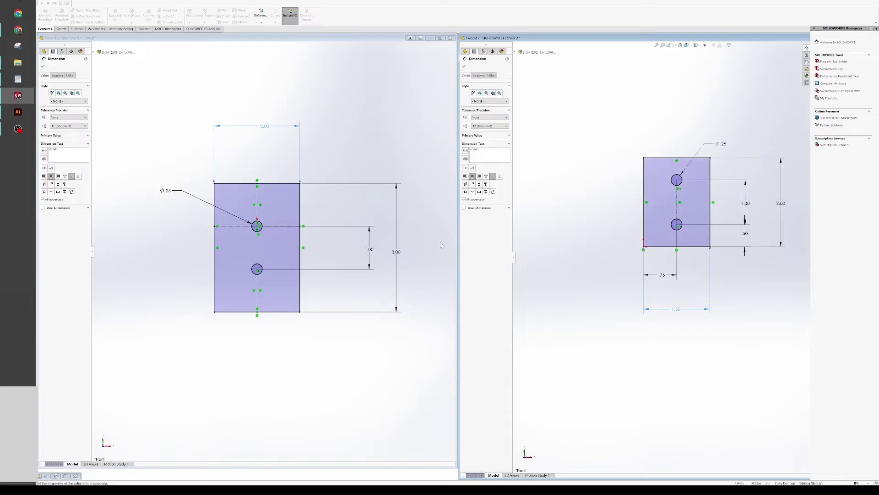
Set the LIGHTSWITCH COVER plate's overall height back to 2 in and its width back to 1.5 in.
click(399, 255)
double_click(398, 255)
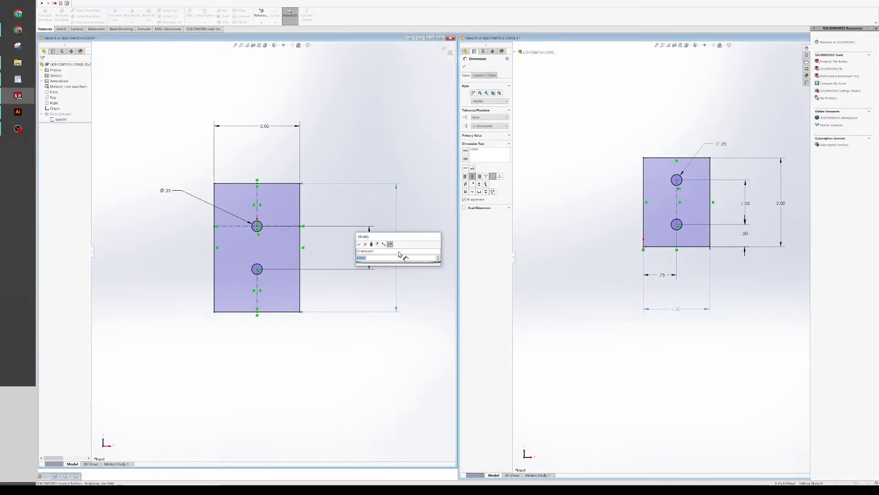
key(Escape)
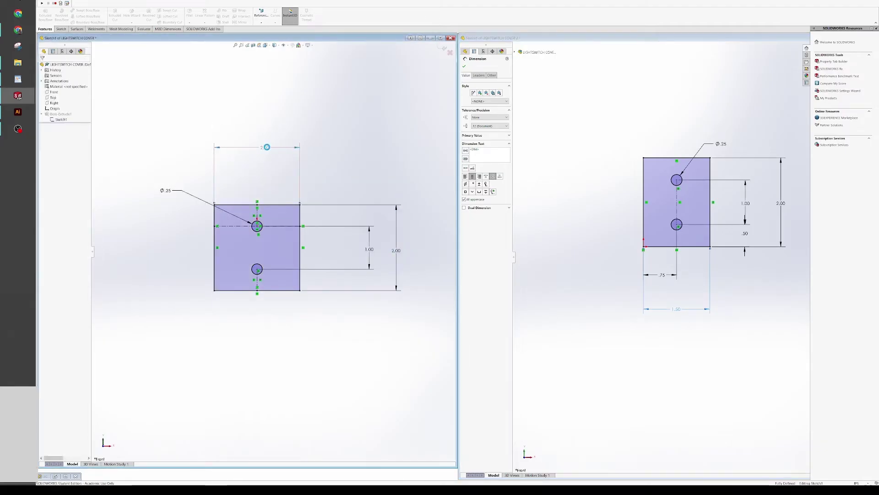
double_click(268, 150)
text(1)
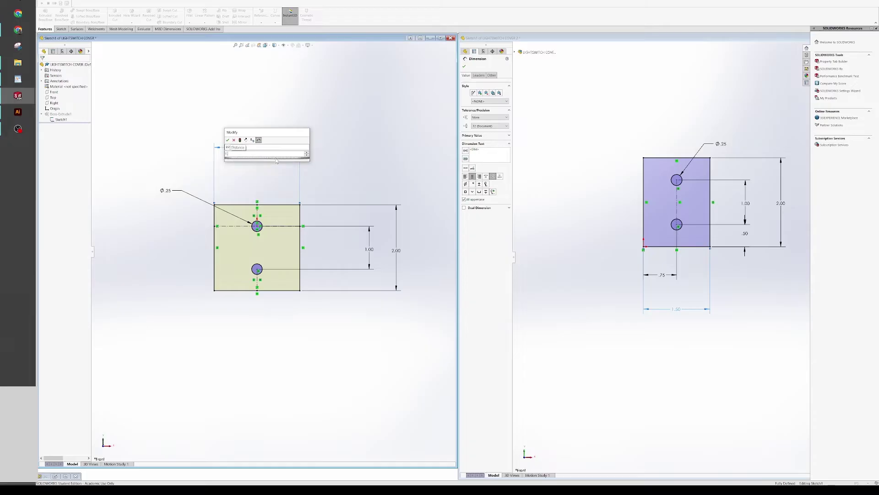
text(.5)
key(Return)
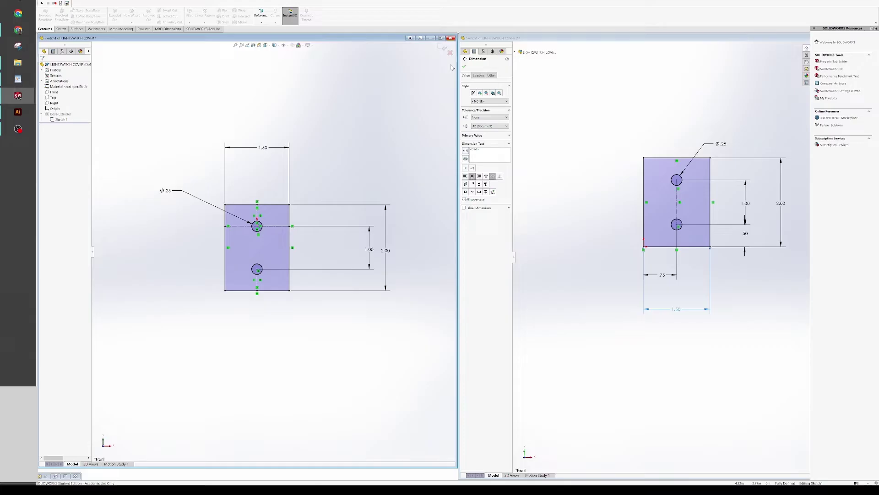
Minimize both part windows and try to open the minimized drawing with the part sketches still in edit mode.
click(430, 38)
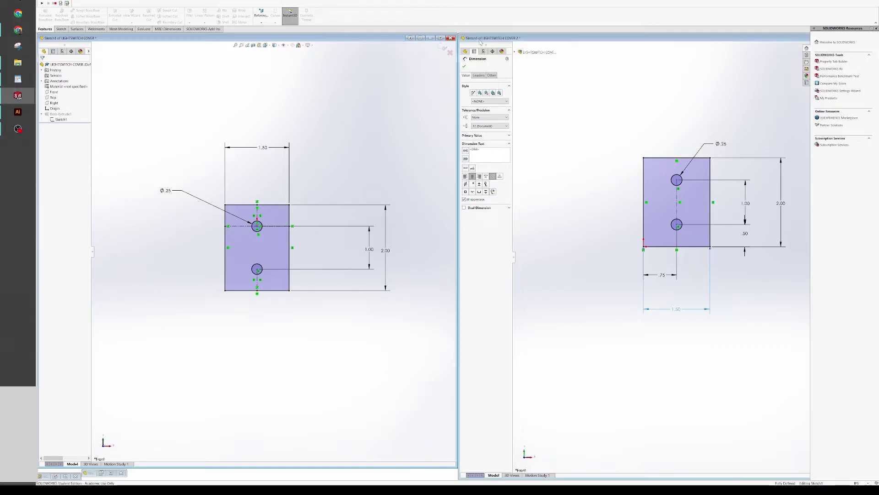
drag(775, 38, 622, 49)
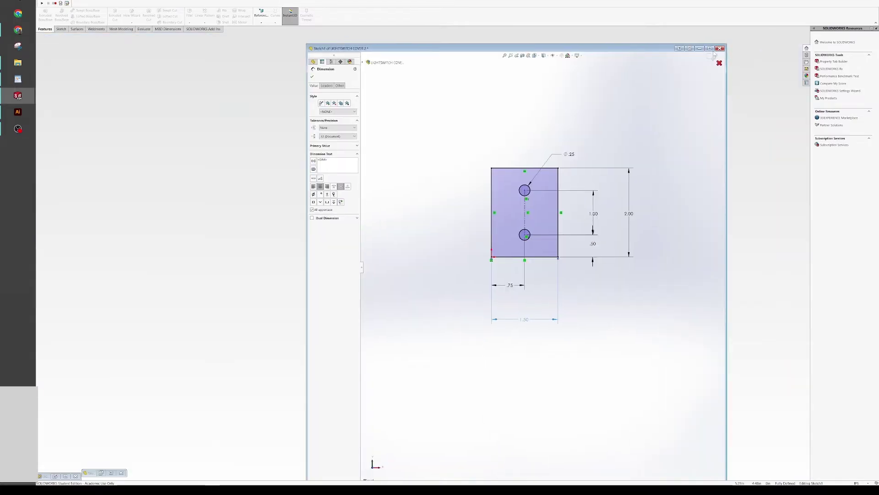
click(700, 48)
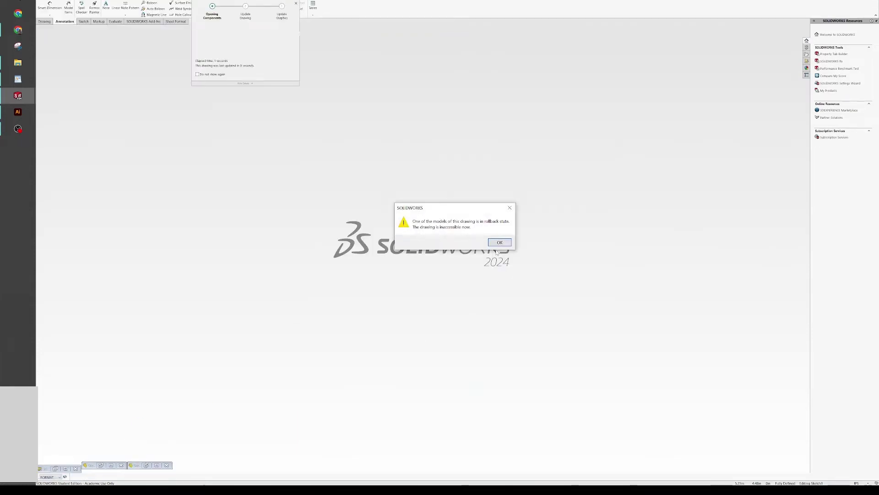
click(500, 242)
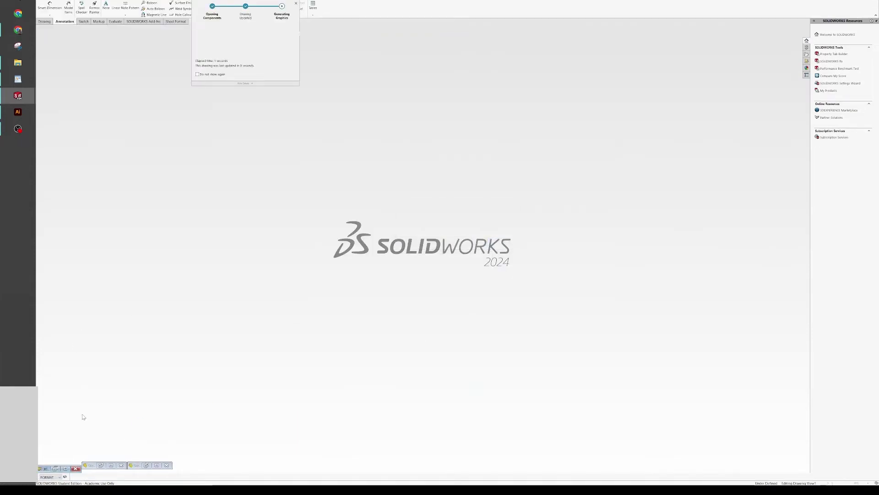
Open the minimized drawing, inspect both plate views with its window maximized, and restore the window to its smaller size.
click(56, 468)
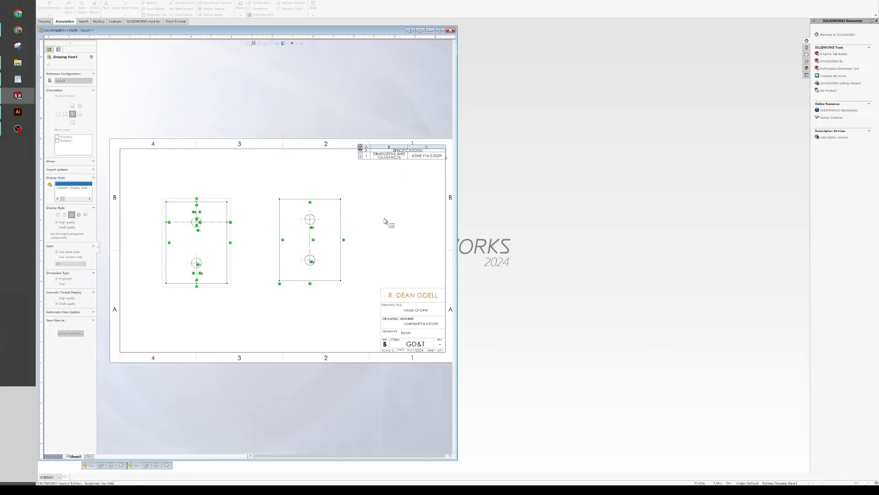
click(440, 30)
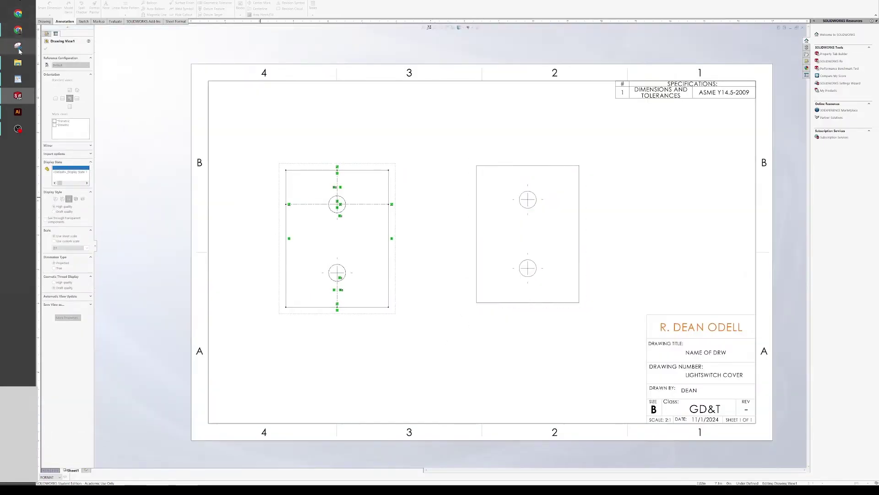
click(781, 28)
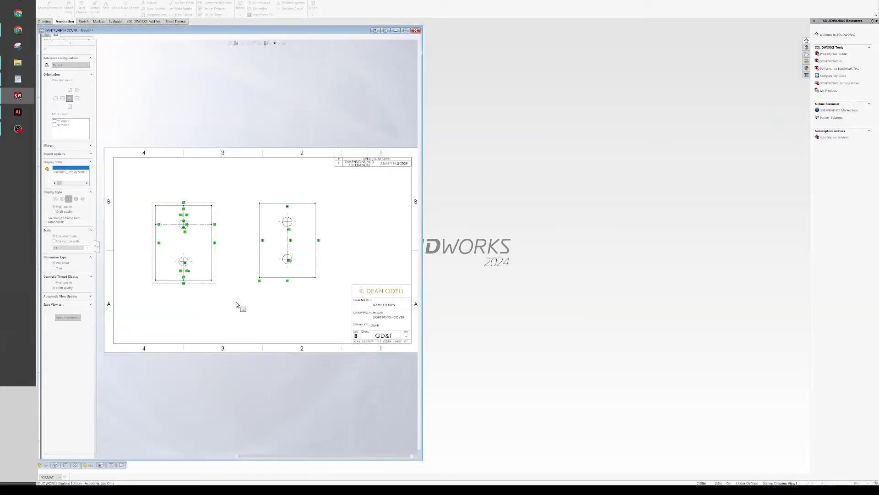
Open the minimized LIGHTSWITCH COVER part, exit its active sketch, and minimize the part window.
click(56, 465)
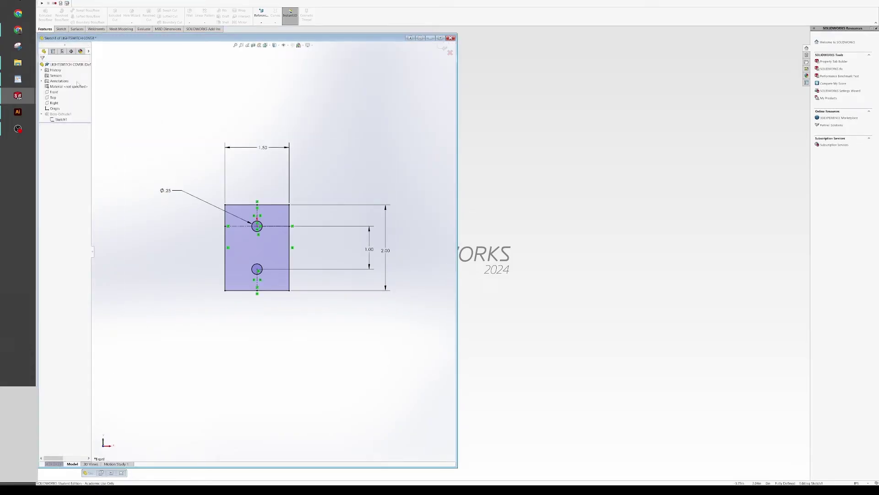
click(237, 214)
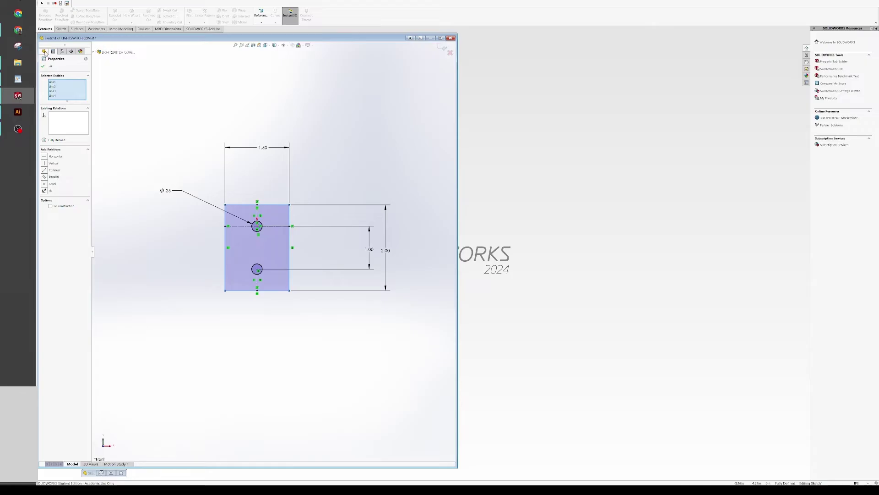
click(42, 67)
click(62, 29)
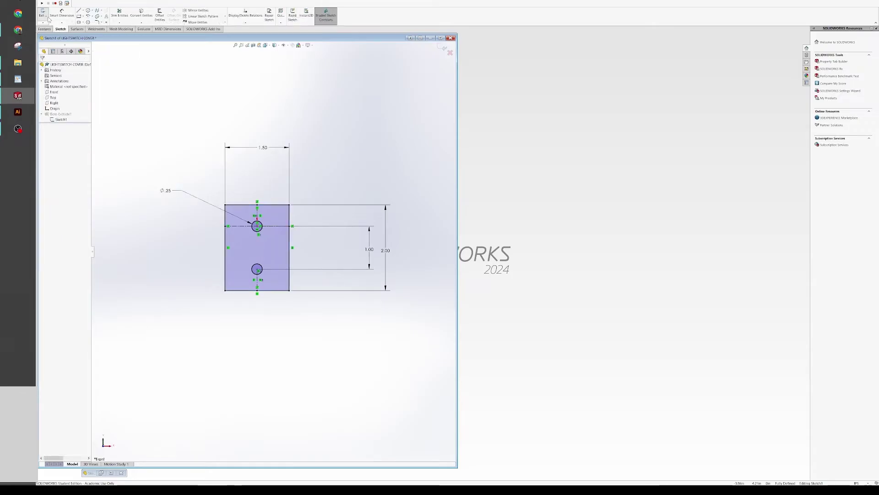
click(43, 15)
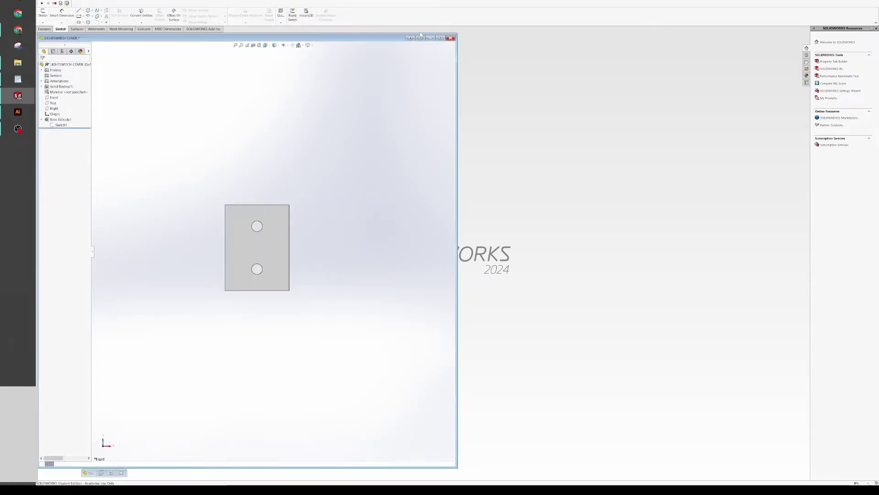
click(430, 38)
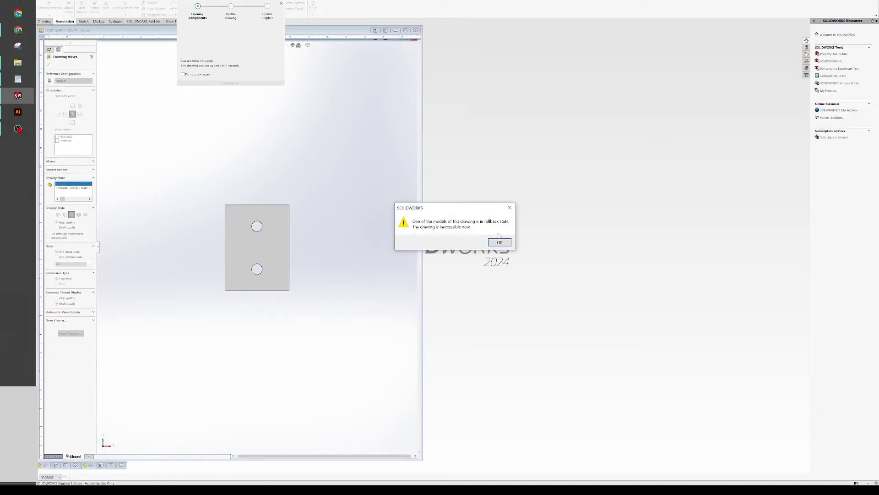
click(500, 242)
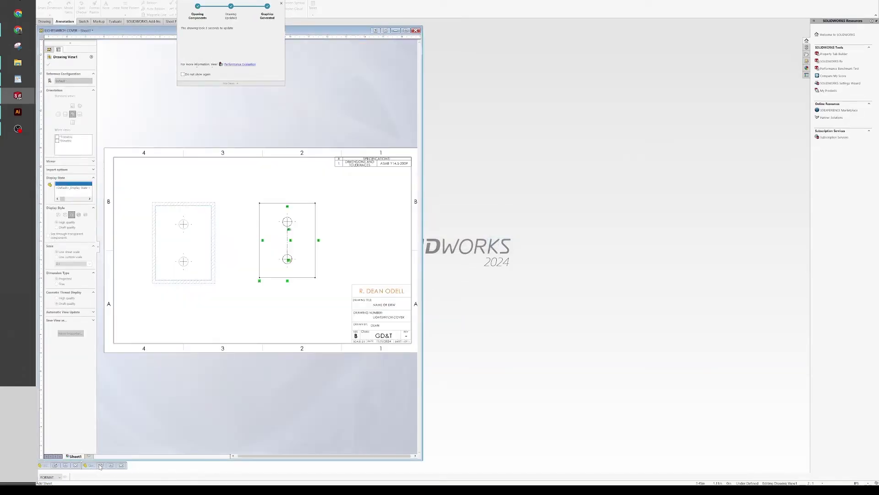
Exit the active sketch in the LIGHTSWITCH COVER 2 part, minimize that part, and maximize the drawing window.
click(100, 465)
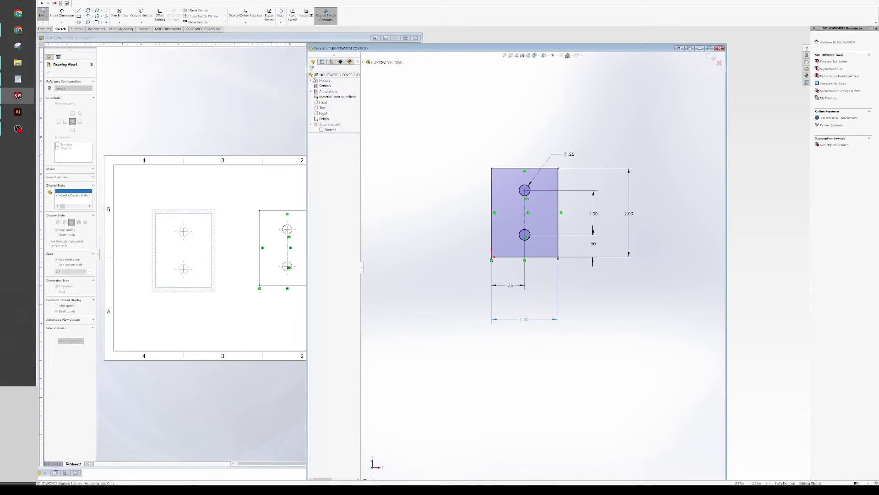
click(42, 17)
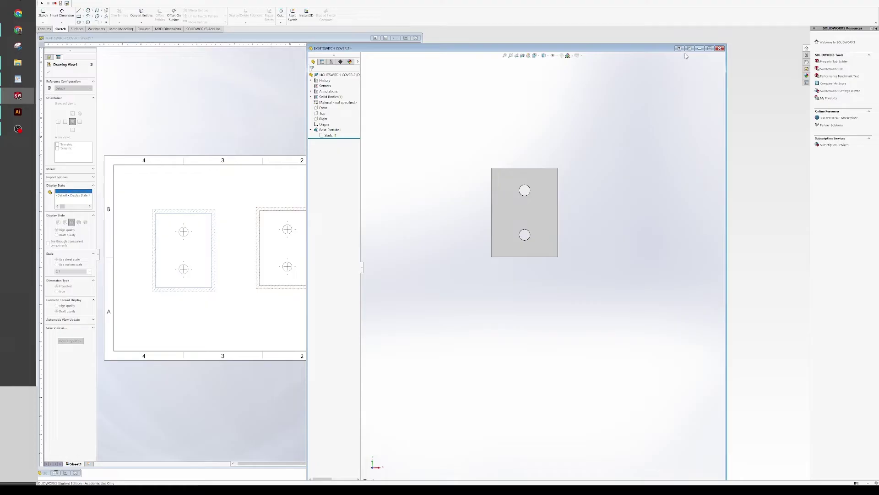
click(699, 49)
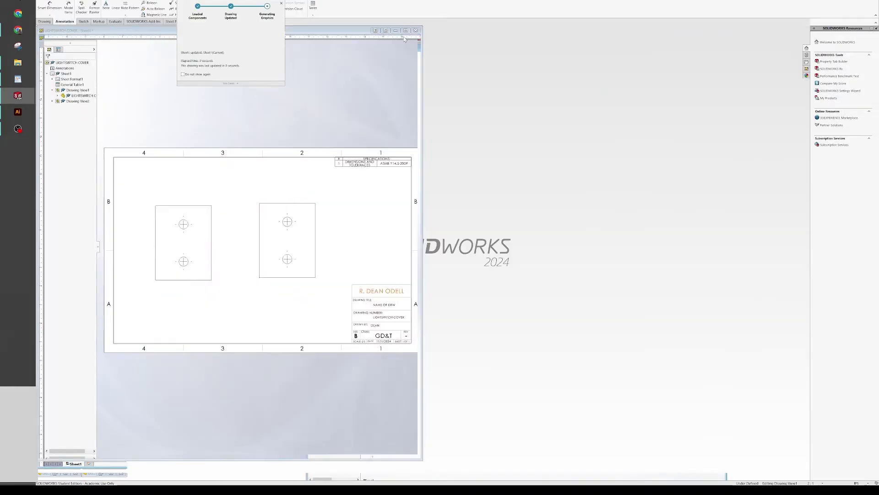
click(405, 30)
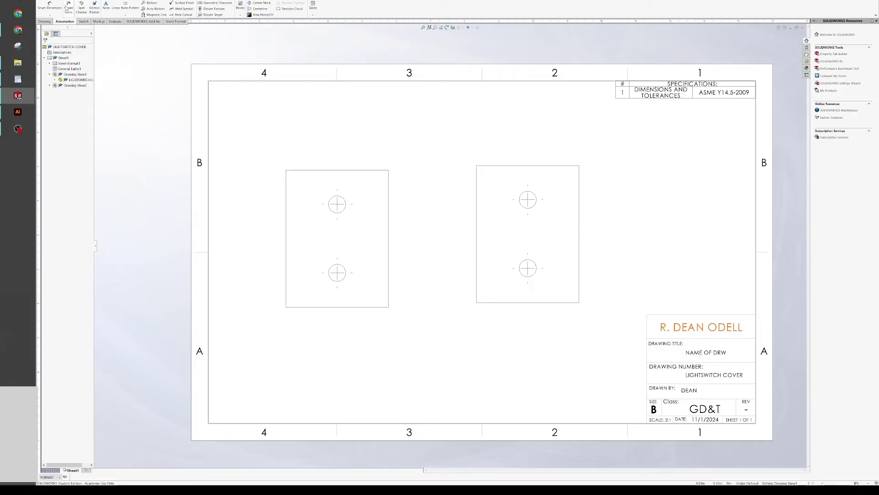
Insert the model dimensions into both plate views with Model Items and move the LIGHTSWITCH COVER view slightly away from the other view.
click(68, 7)
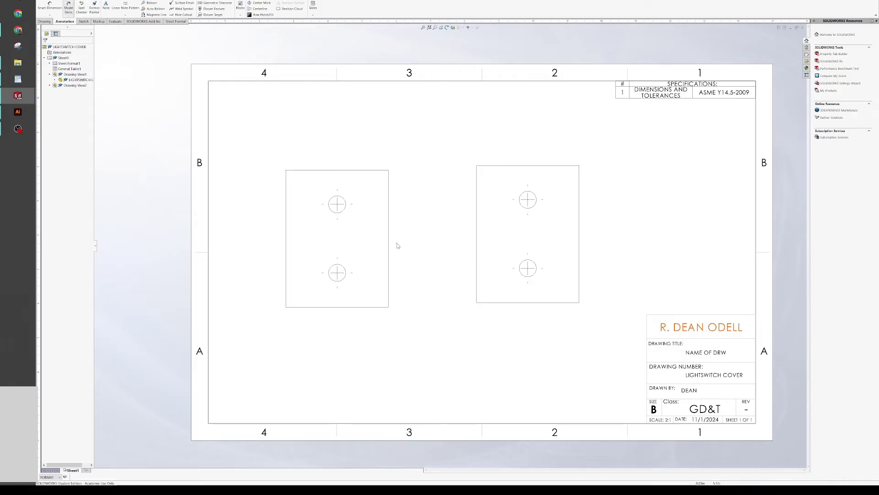
click(341, 252)
click(508, 240)
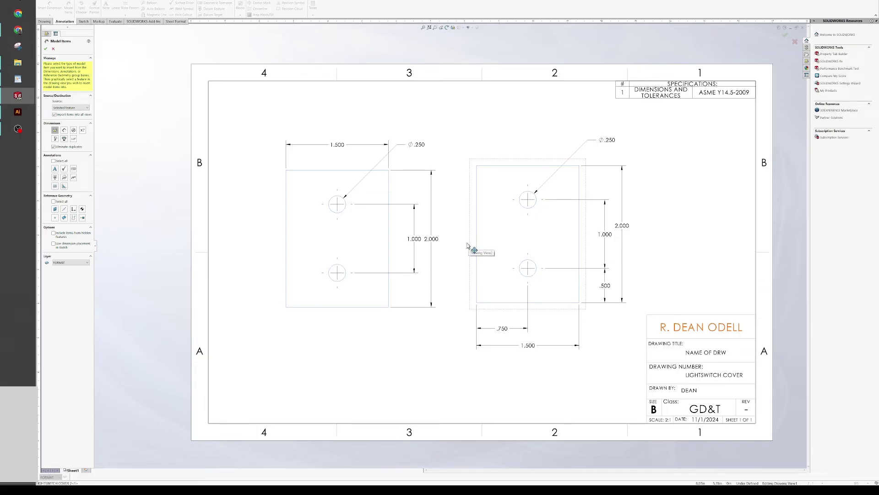
click(45, 49)
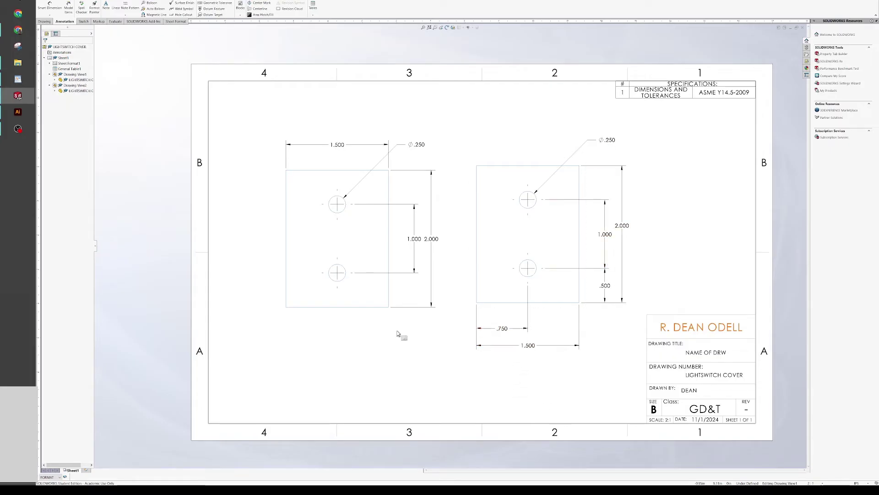
drag(365, 318, 337, 314)
click(381, 316)
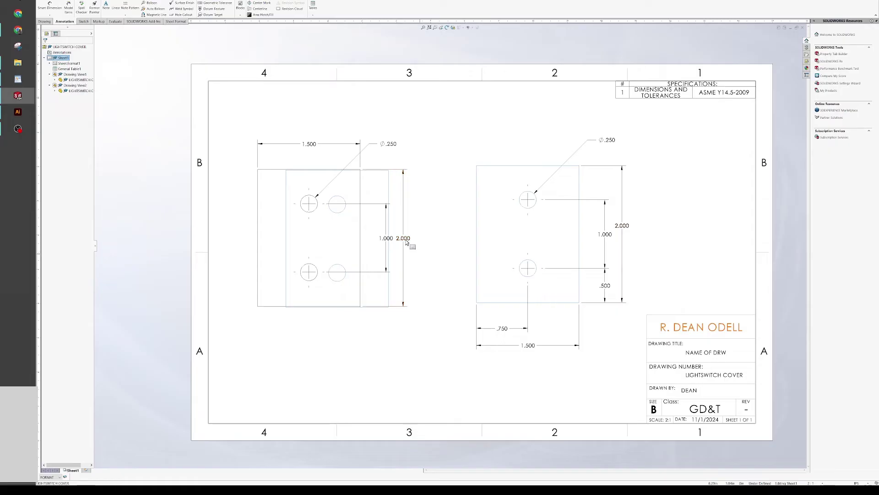
Set the LIGHTSWITCH COVER 2 plate's overall height to 3 in on the drawing and move that dimension farther outward.
click(623, 227)
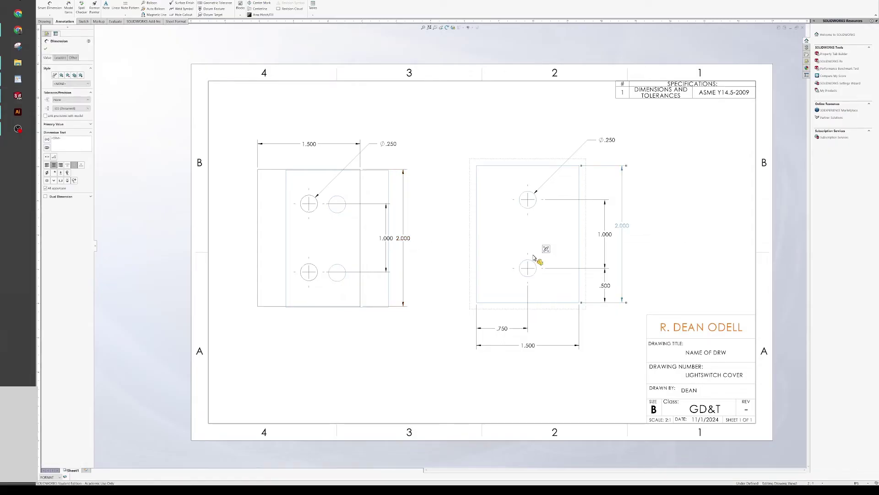
double_click(622, 225)
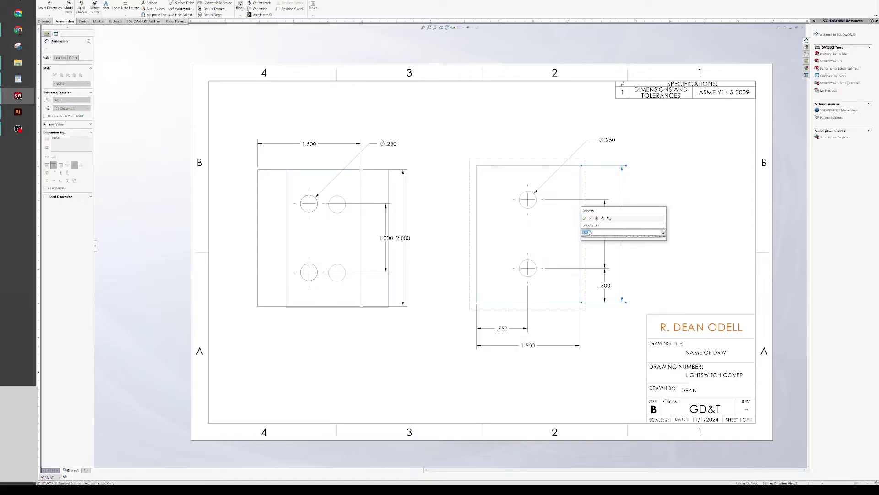
text(1)
click(584, 219)
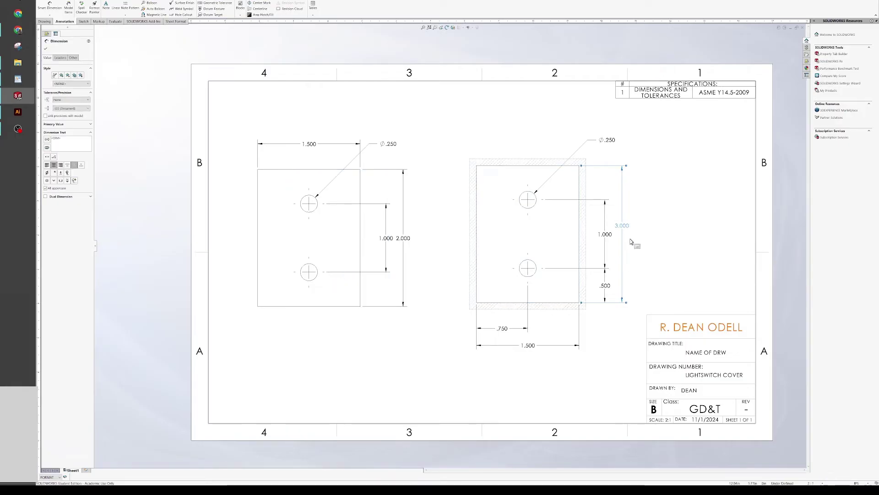
drag(626, 231, 641, 235)
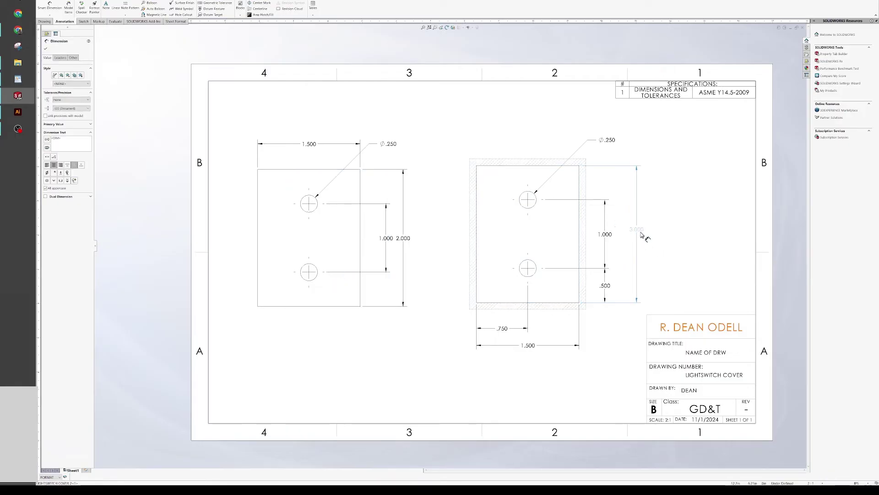
Set the LIGHTSWITCH COVER plate's overall height to 3 in, move that dimension farther outward, and rebuild the drawing.
click(400, 239)
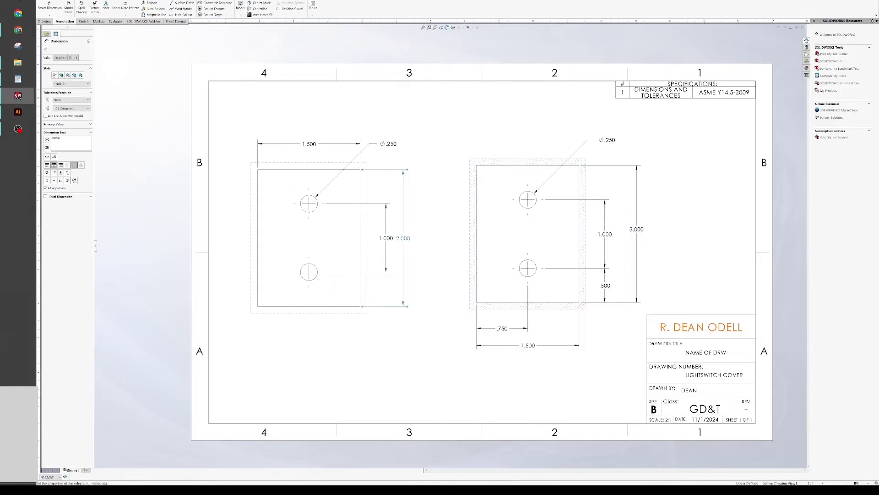
double_click(403, 238)
text(3)
key(Return)
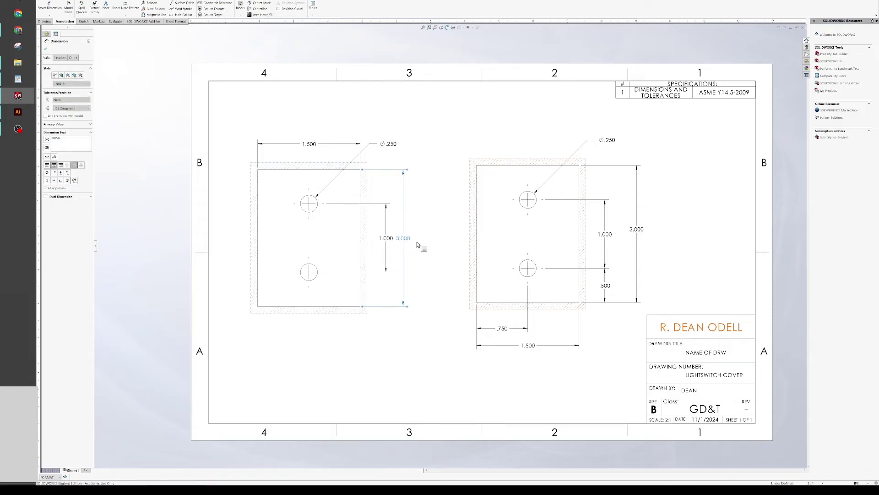
drag(411, 243, 435, 246)
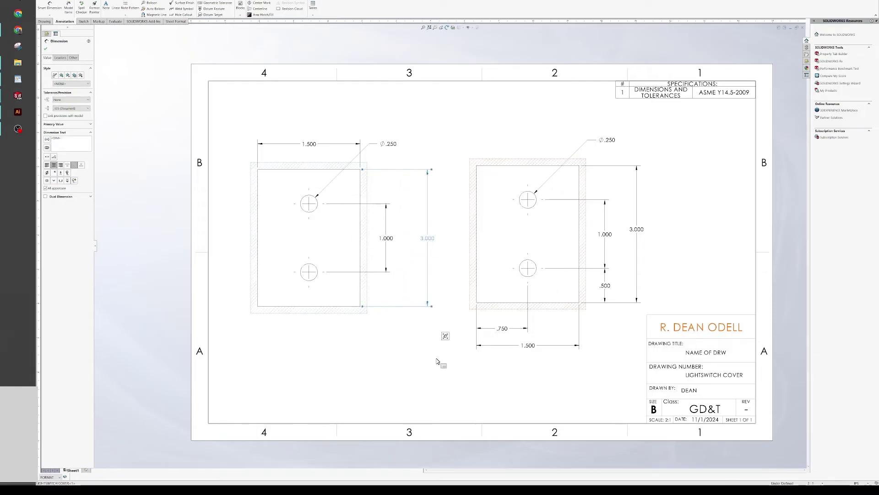
click(436, 352)
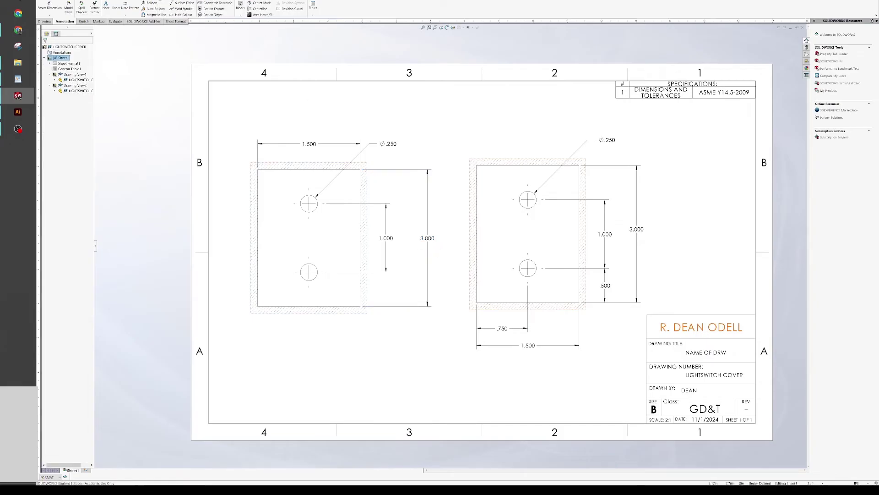
key(ctrl+b)
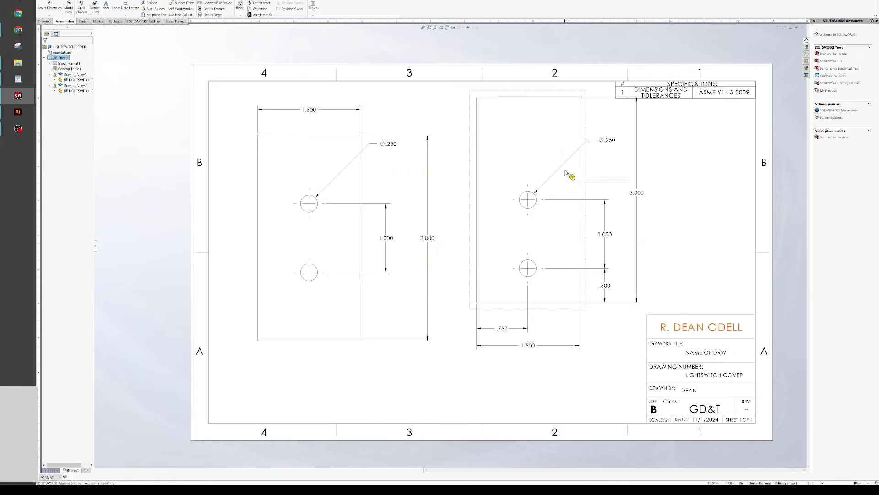
Check the resized LIGHTSWITCH COVER 2 part in its own window and return to the drawing.
click(792, 29)
click(101, 472)
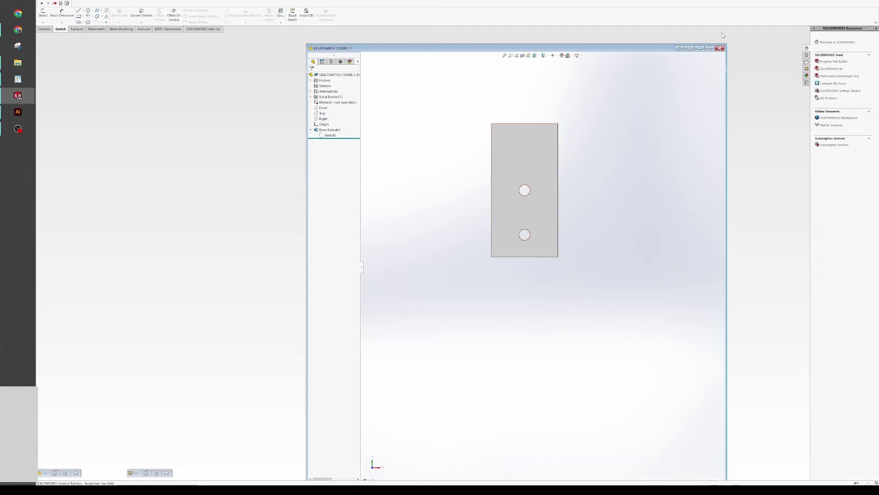
click(700, 48)
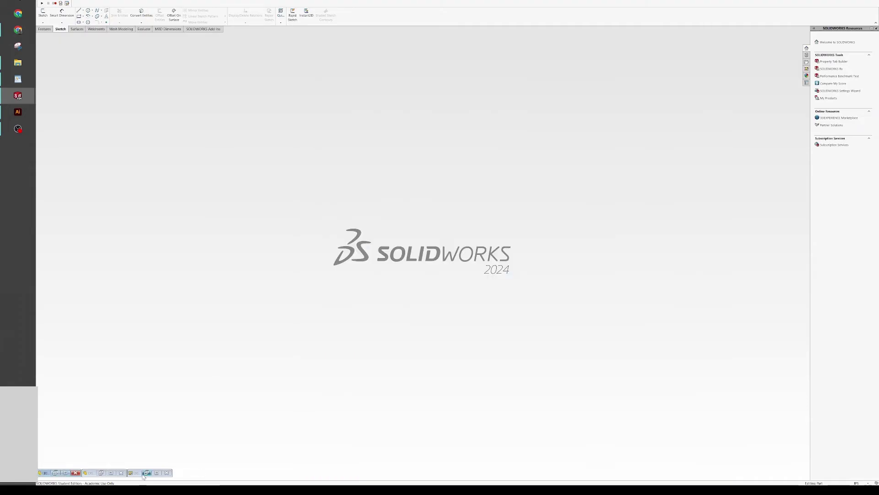
click(146, 473)
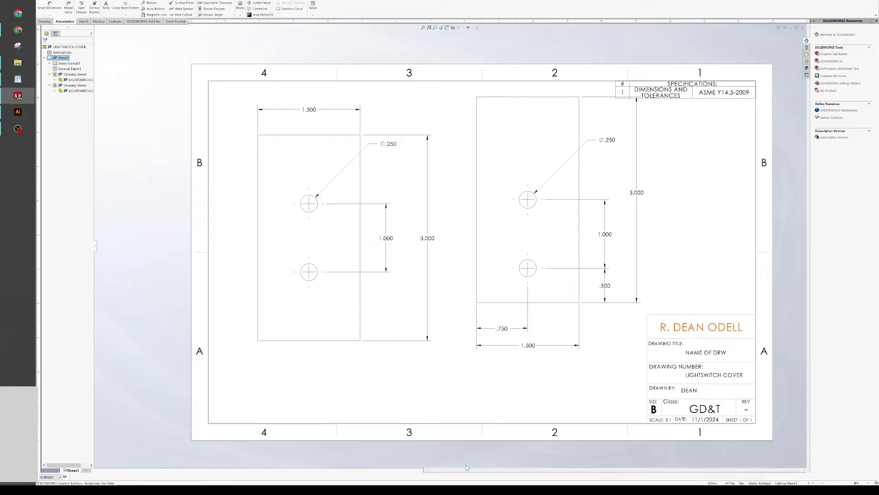
Set the overall height of both plates back to 2 in on the drawing and rebuild it.
double_click(638, 193)
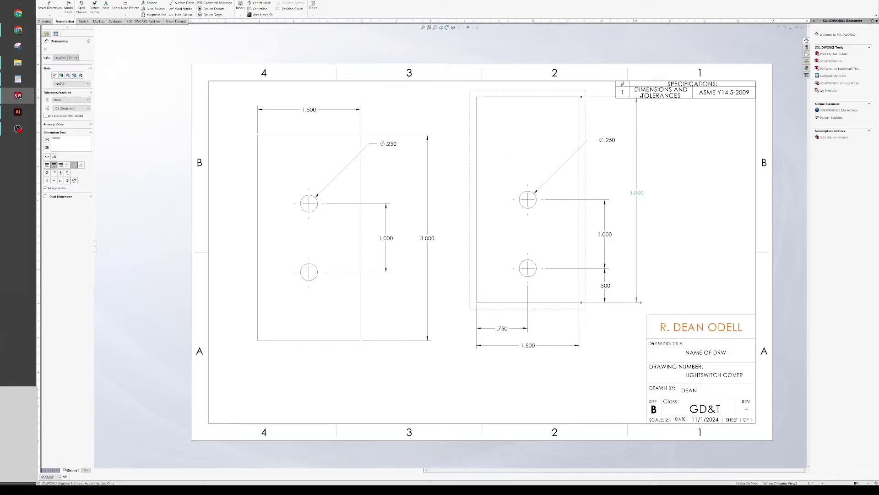
text(2)
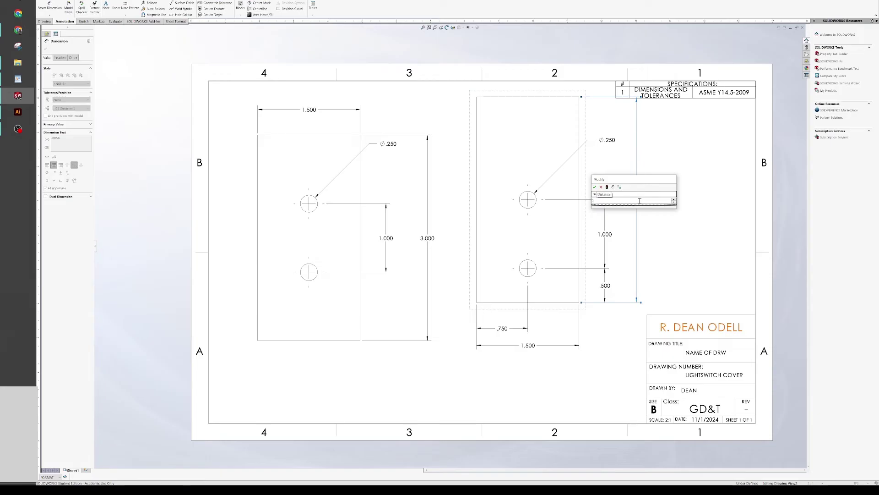
key(Return)
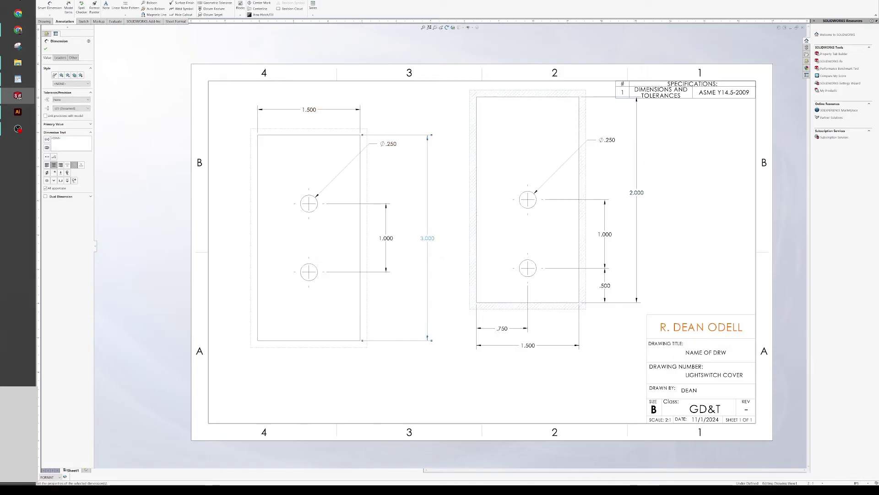
click(427, 240)
double_click(426, 236)
text(2)
key(Return)
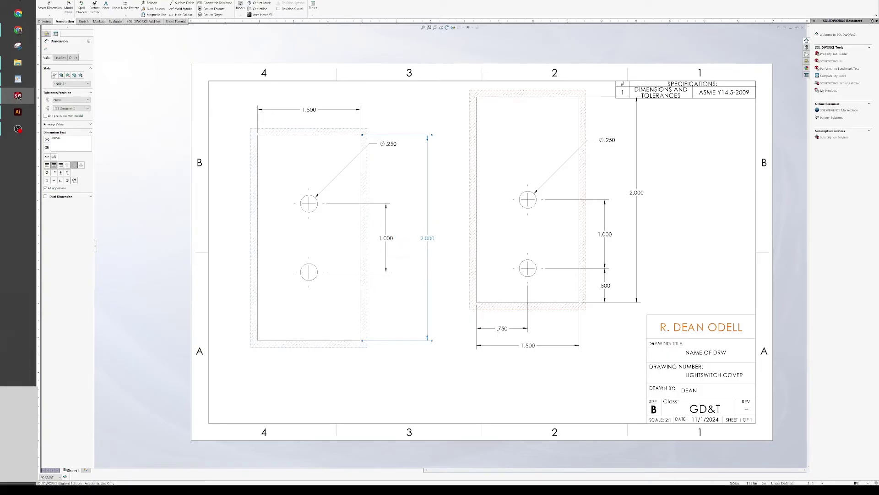
key(ctrl+b)
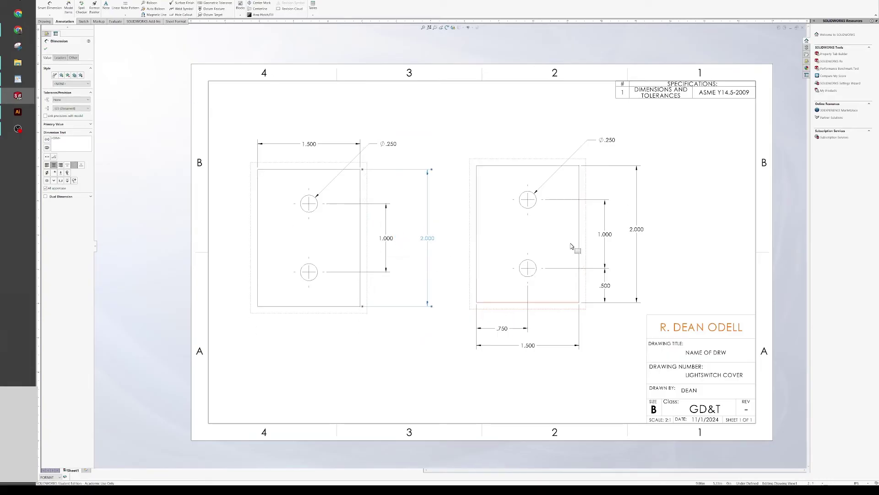
Delete all dimensions from the right-hand plate view, including its height, width, hole location and hole diameter dimensions.
click(667, 214)
drag(637, 192, 590, 316)
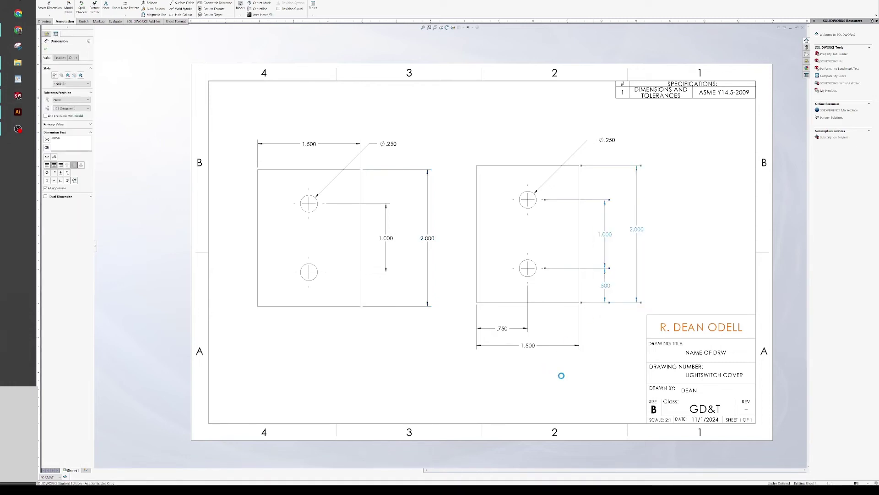
key(Delete)
drag(573, 377, 477, 304)
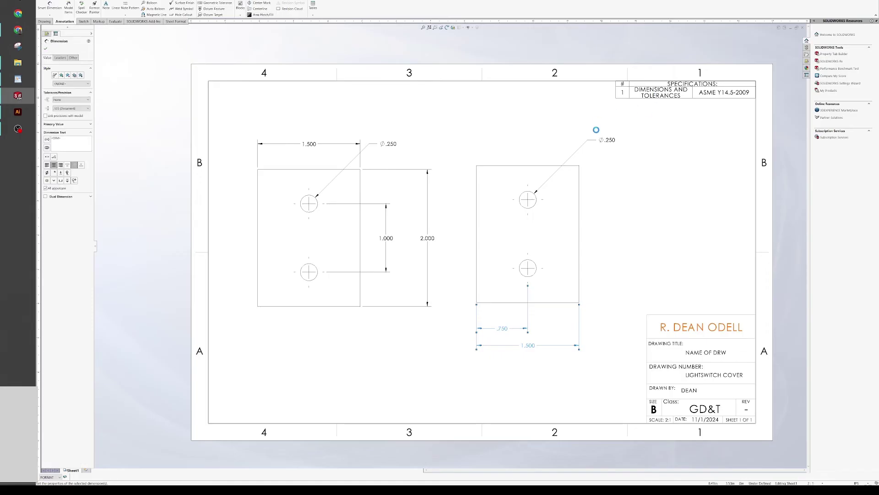
key(Delete)
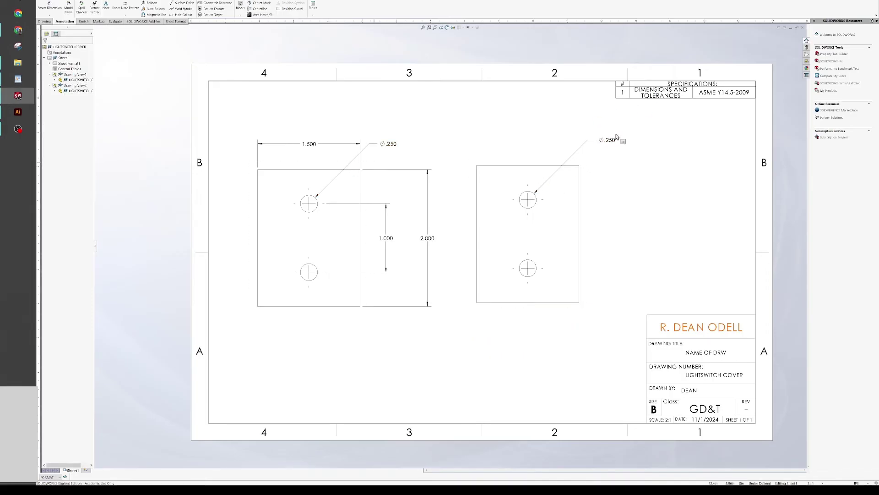
key(Delete)
drag(631, 123, 598, 156)
key(Delete)
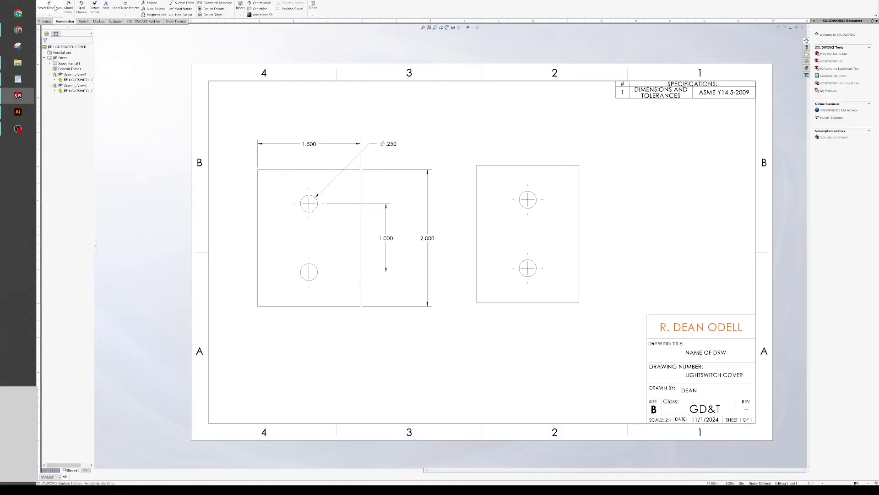
Dimension the upper hole's diameter and the plate's overall height on the right-hand view with Smart Dimension.
key(d)
click(536, 198)
click(605, 133)
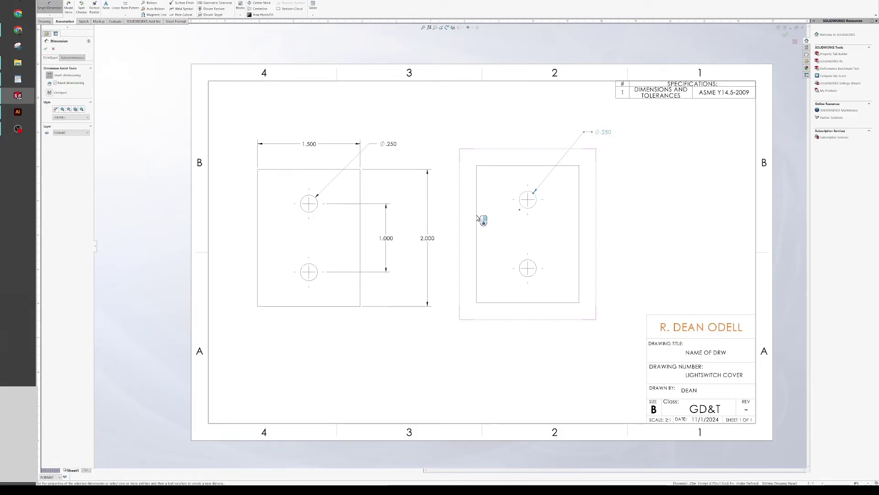
click(569, 166)
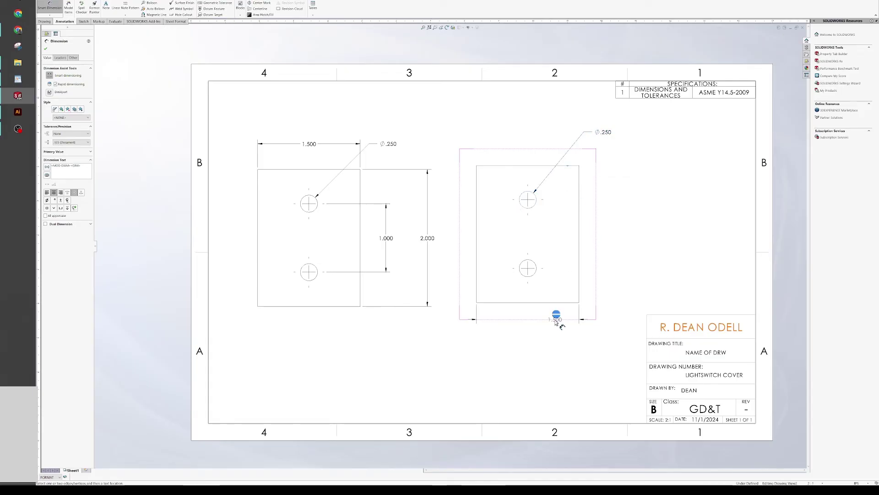
click(557, 302)
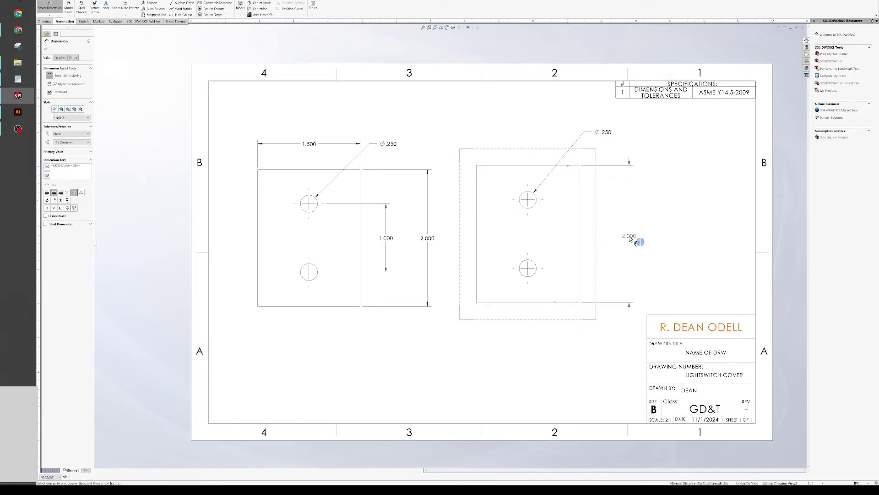
click(633, 164)
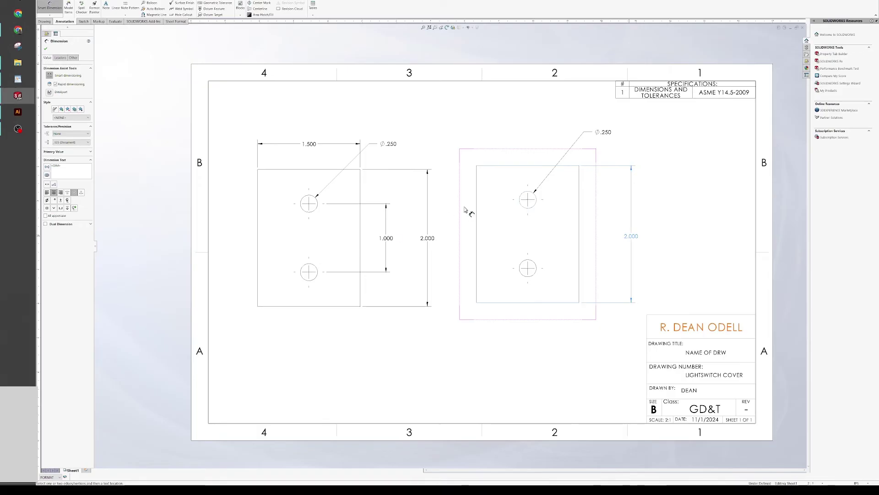
Dimension the right-hand plate's overall width above the view and the vertical center distance between its two holes.
click(478, 192)
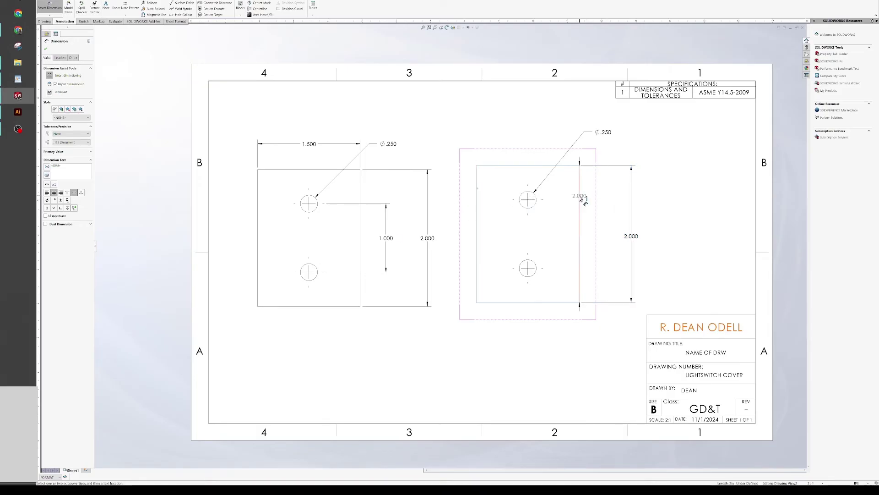
click(580, 196)
click(530, 129)
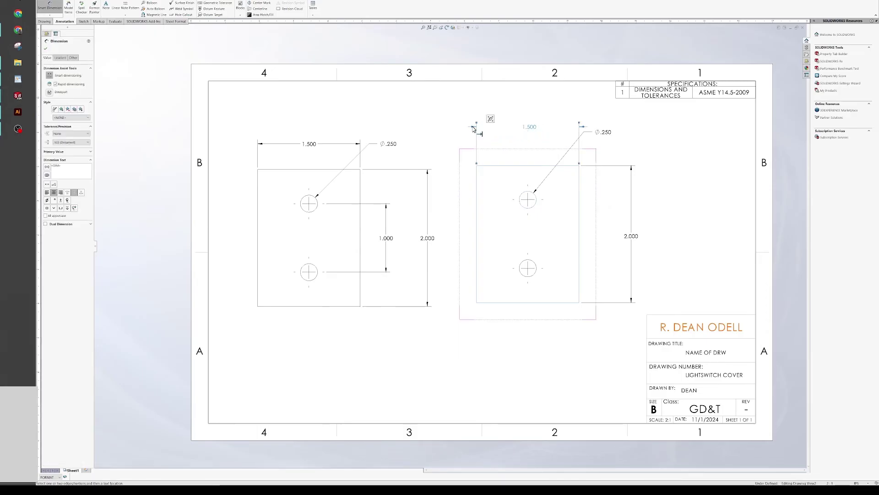
click(534, 209)
click(531, 275)
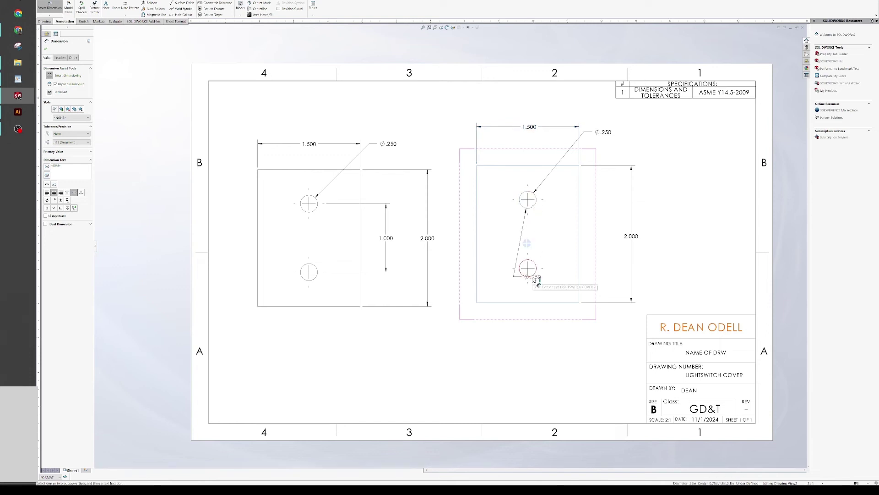
click(597, 237)
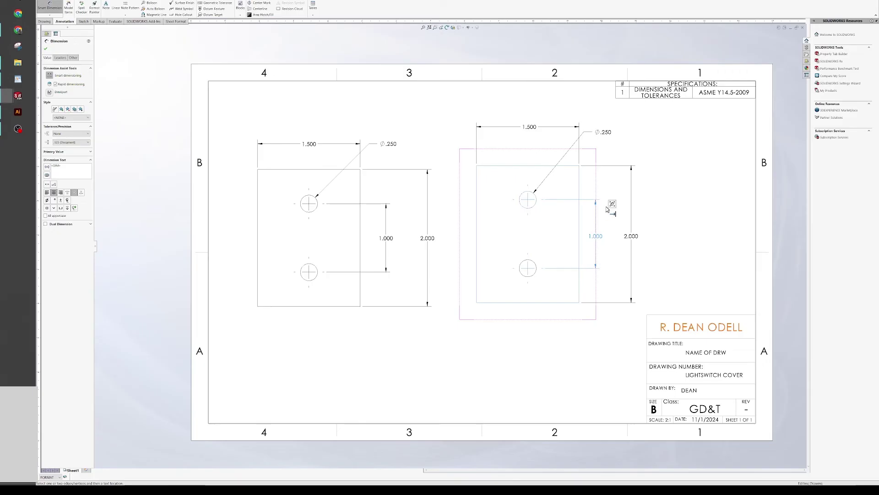
click(46, 48)
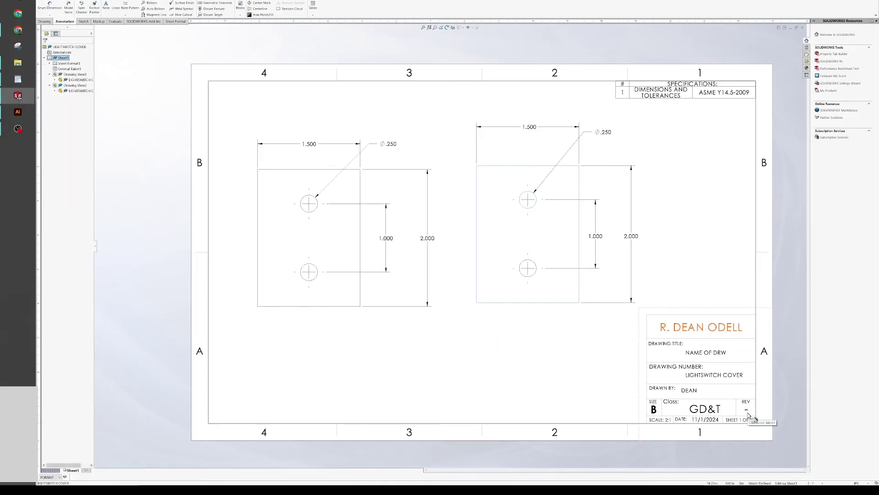
Inspect the right-hand plate's height and width dimensions, and open the left-hand plate's width dimension for editing.
click(634, 238)
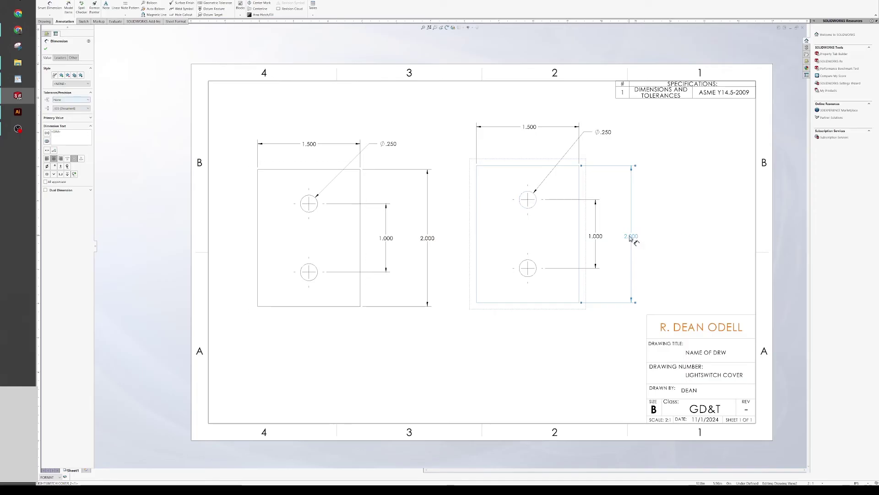
click(533, 129)
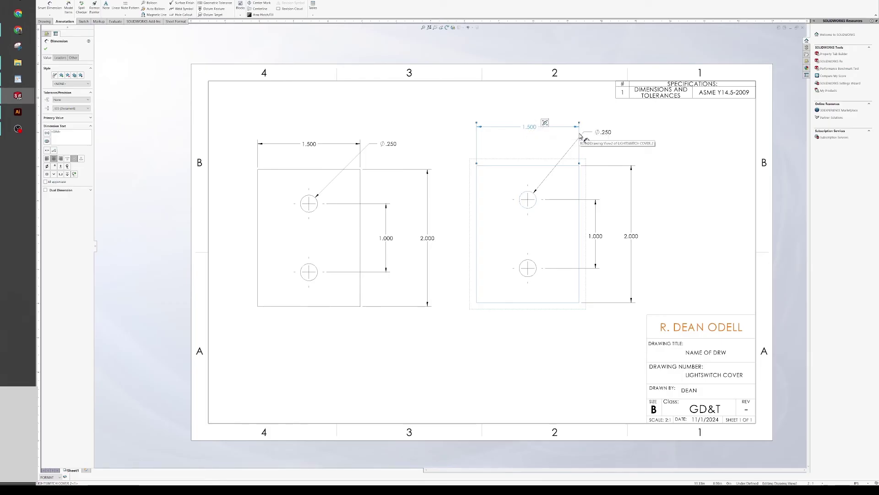
click(312, 144)
double_click(310, 144)
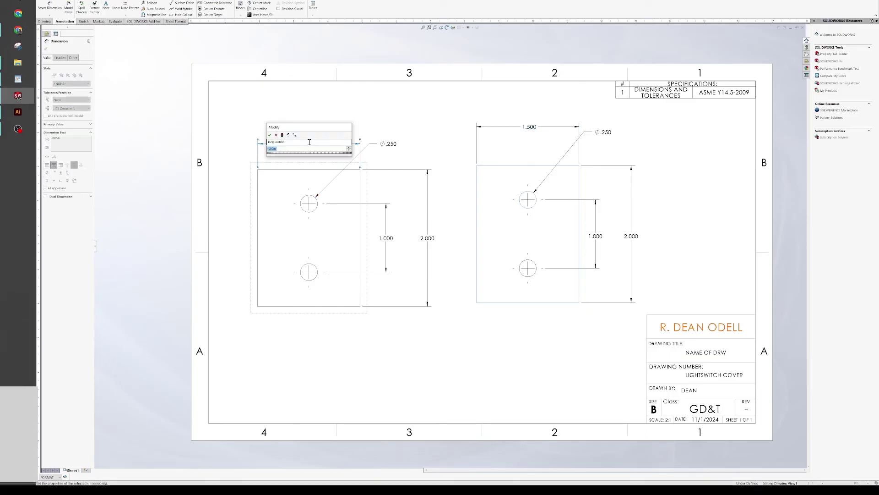
click(270, 135)
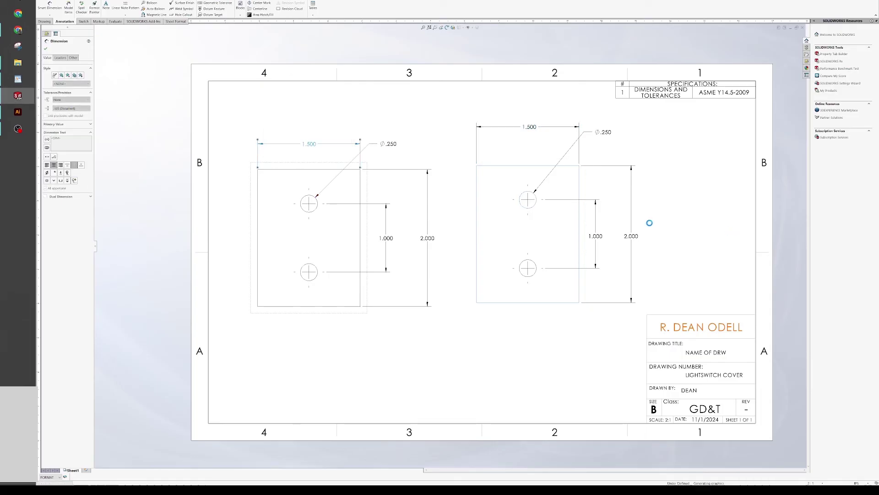
key(Escape)
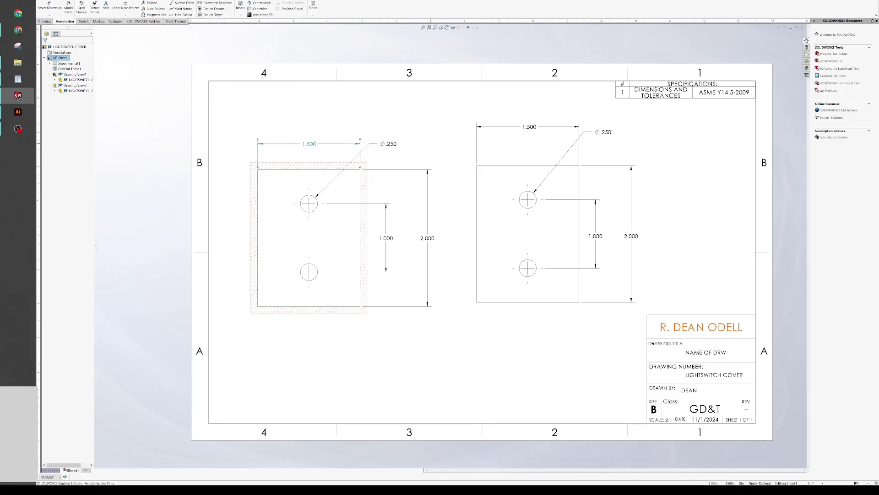
Compare the properties of the overall width dimensions on the left-hand and right-hand plates.
click(312, 146)
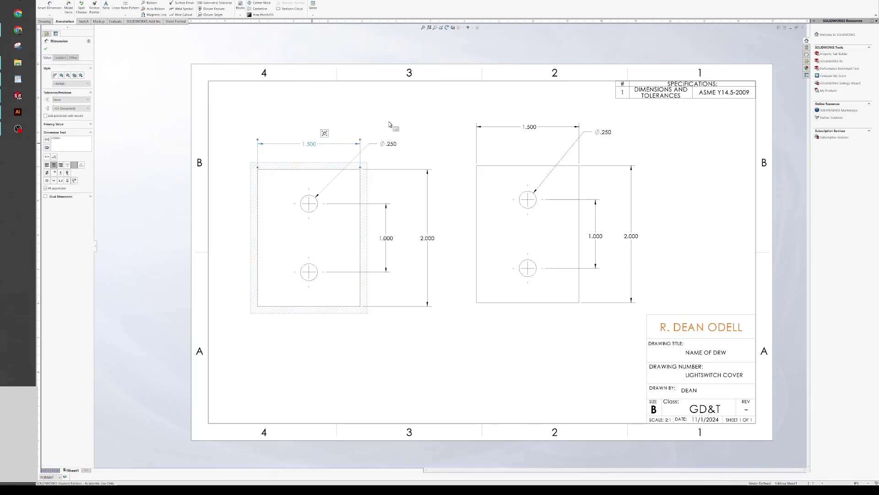
click(420, 105)
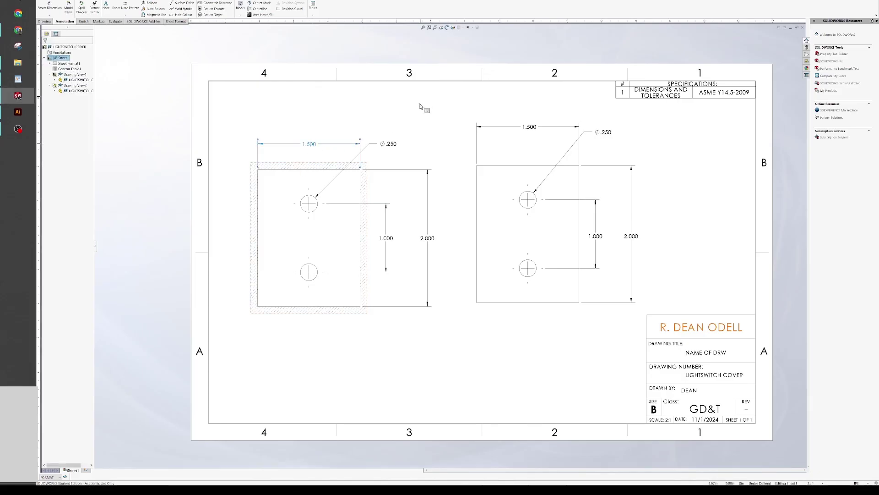
click(531, 128)
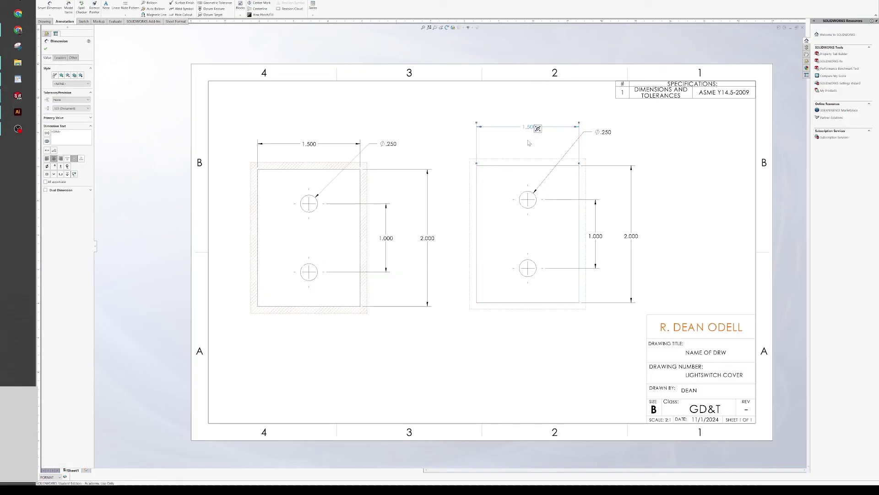
click(530, 156)
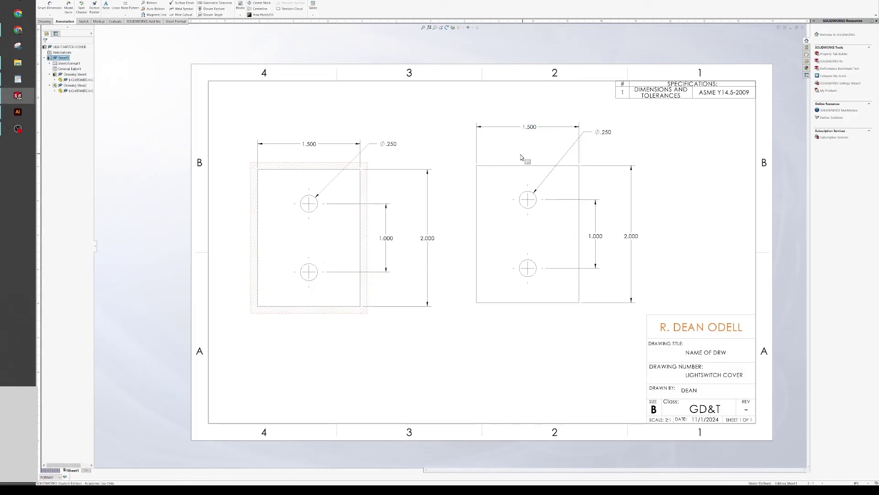